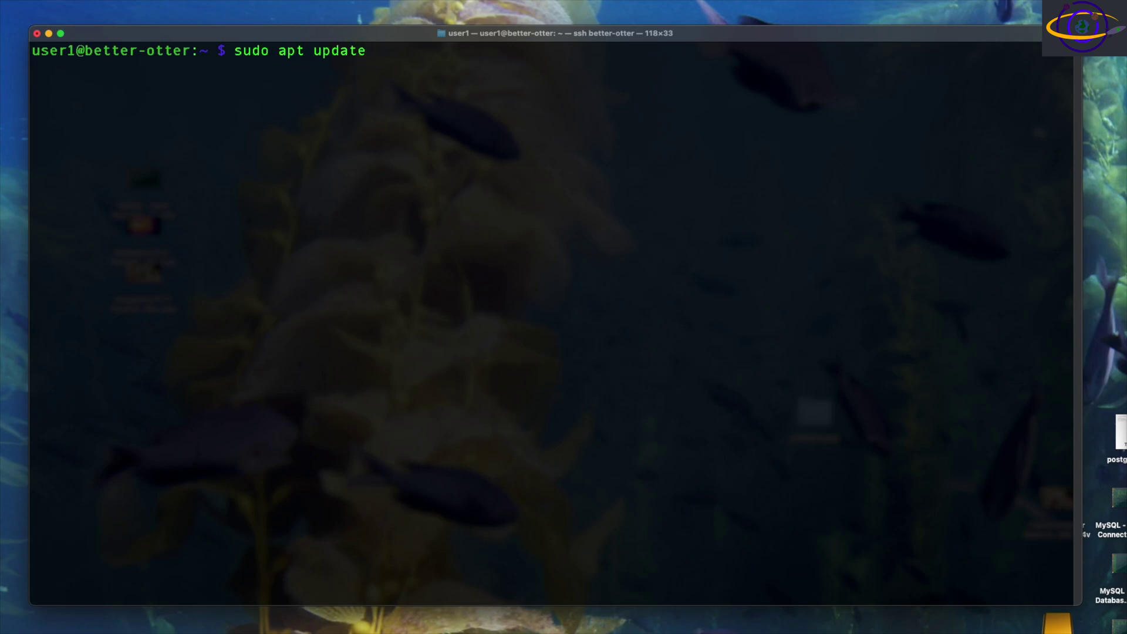
Refresh the Pi's package lists and install raspberrypi-kernel-headers, zfs-dkms and zfsutils-linux with -y.
key("Return")
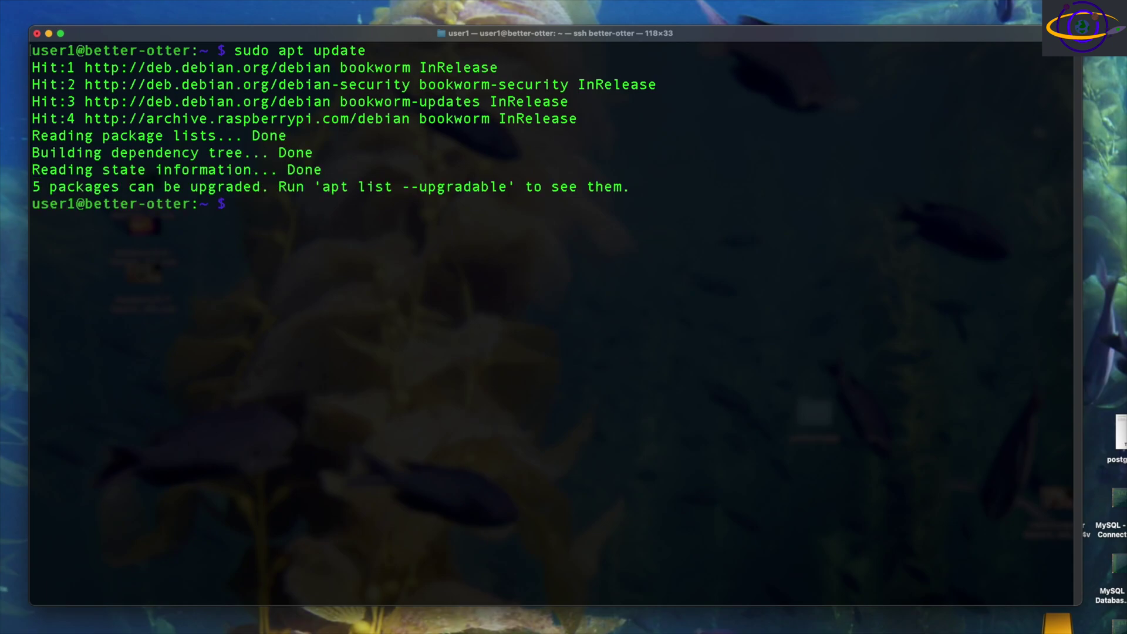
type("sudo apt install raspberrypi-kernel")
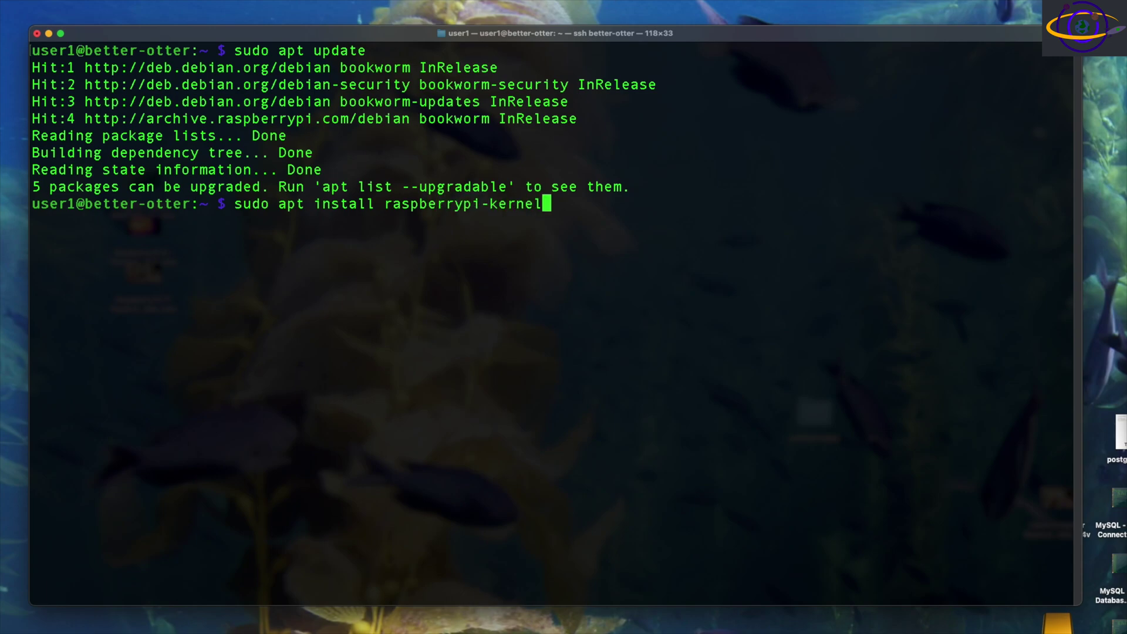
type("-headers")
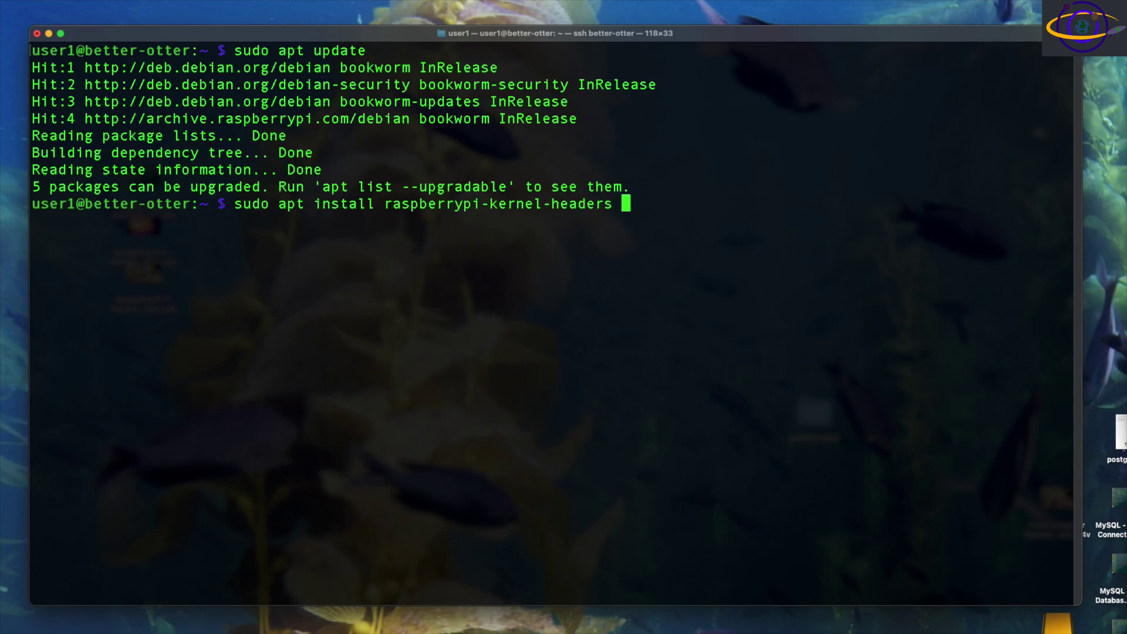
type(" zfs-dkms")
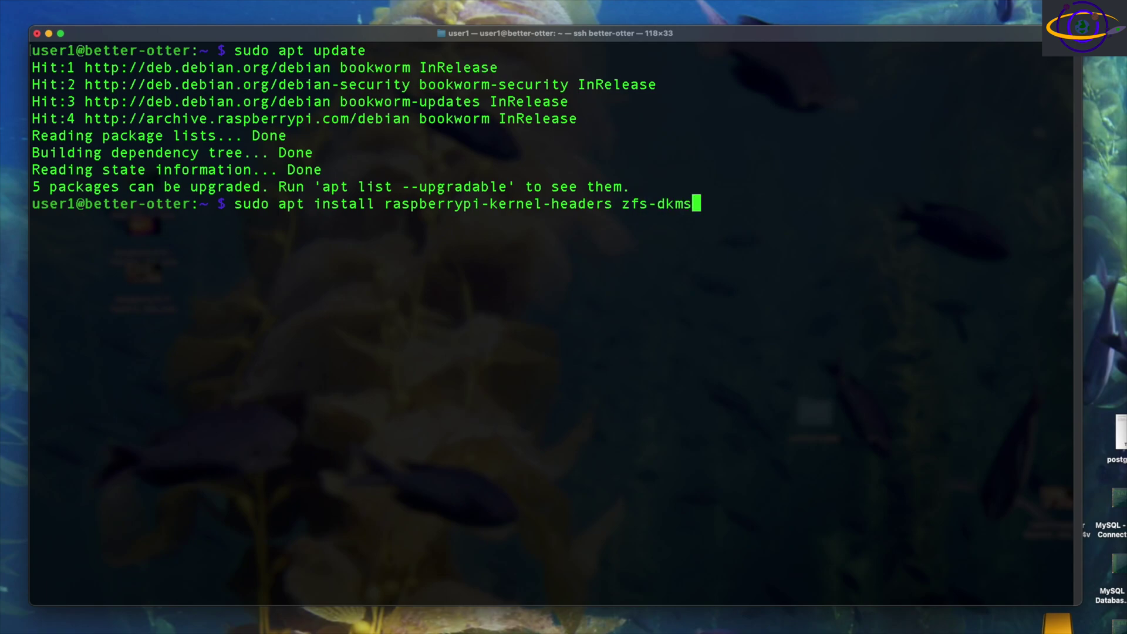
type(" zfsutils-linux ")
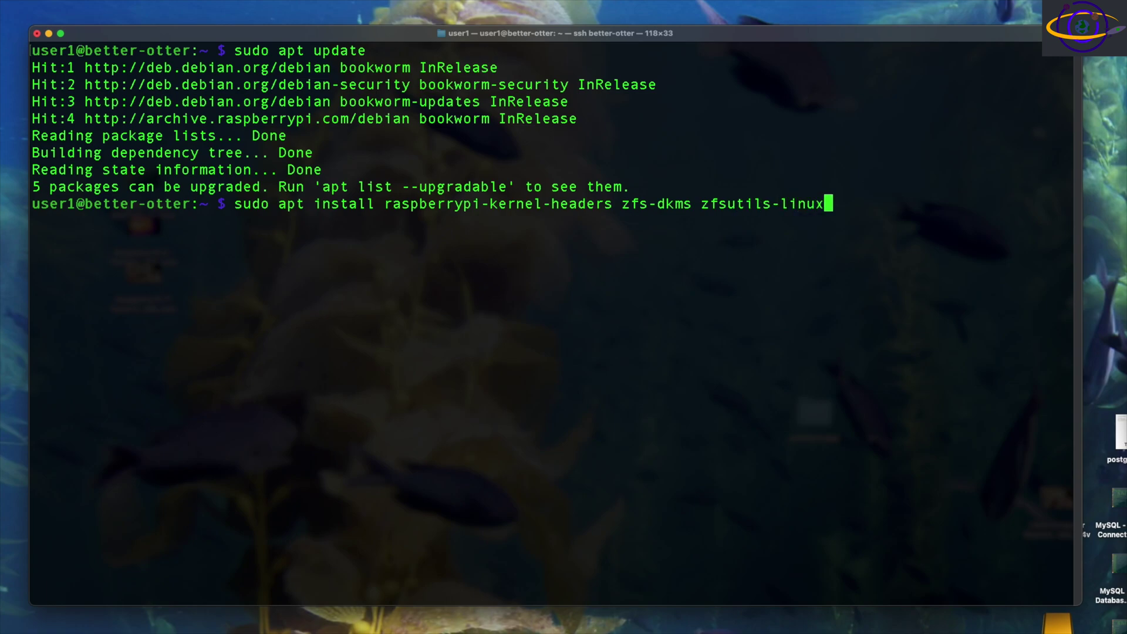
type("-y")
key("Return")
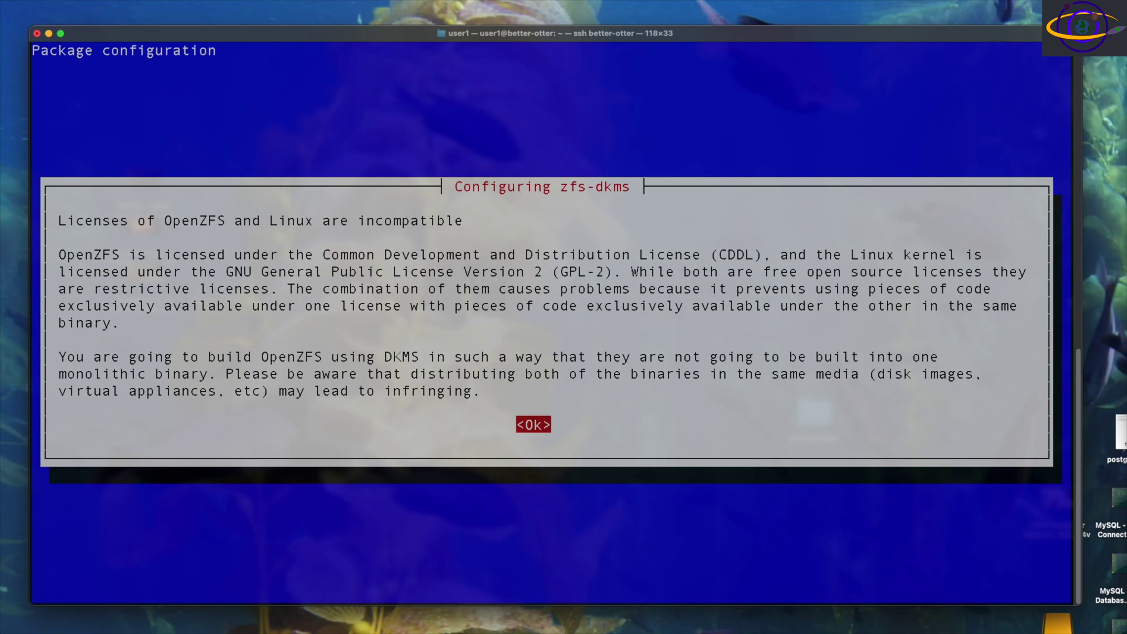
Accept the OpenZFS licence notice and let the zfs-dkms module build while watching the system monitor.
key("Return")
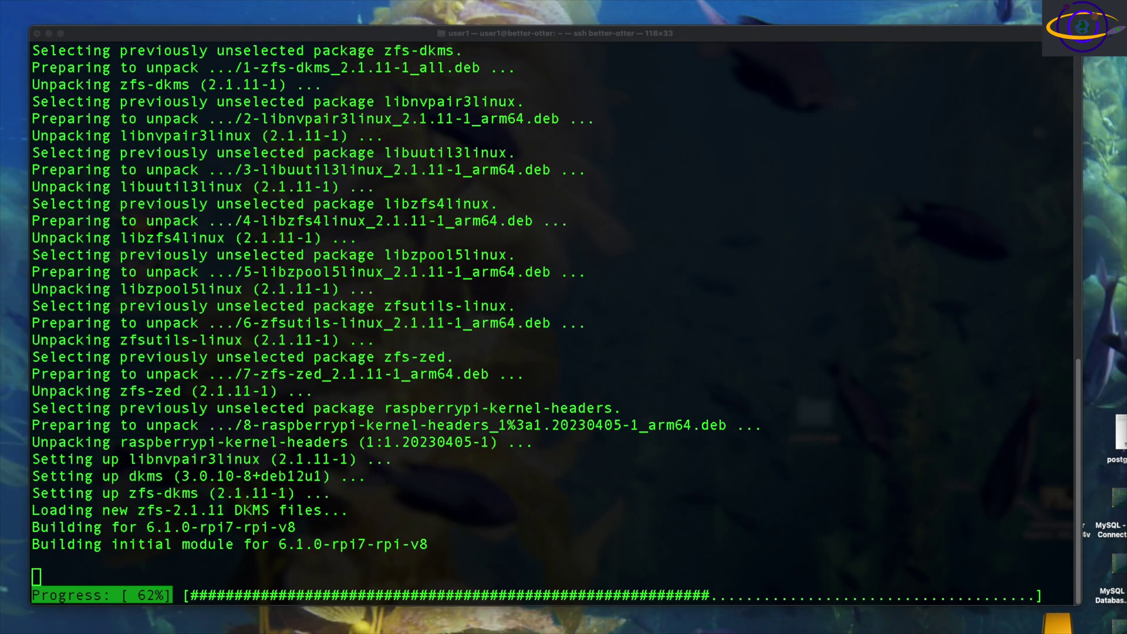
left_click_drag(1126, 221, 690, 198)
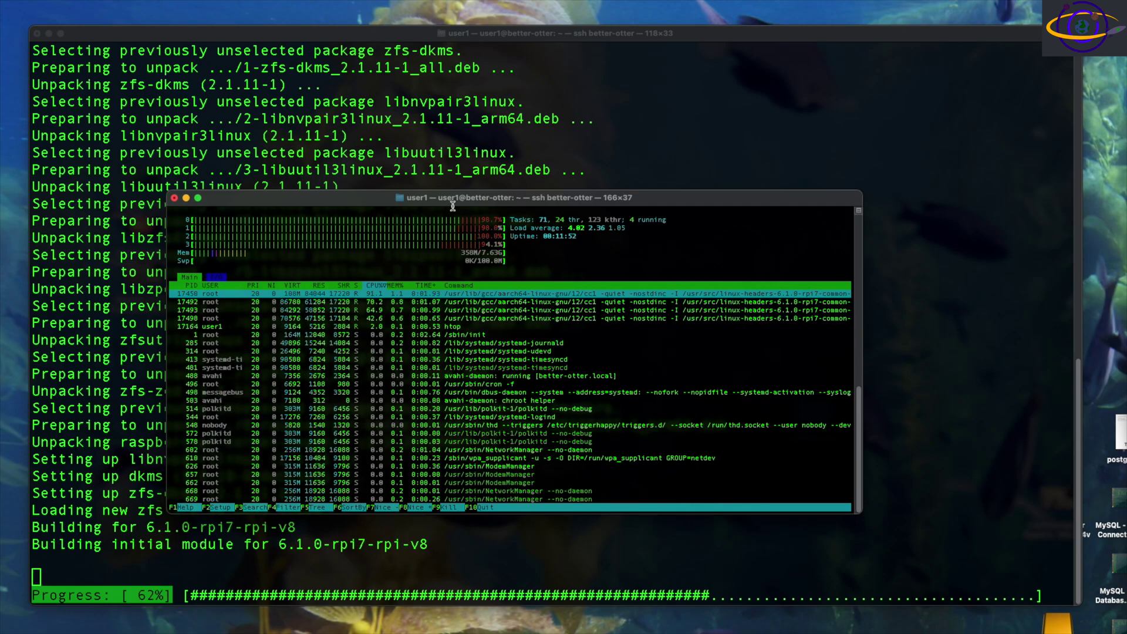
left_click_drag(458, 201, 1126, 236)
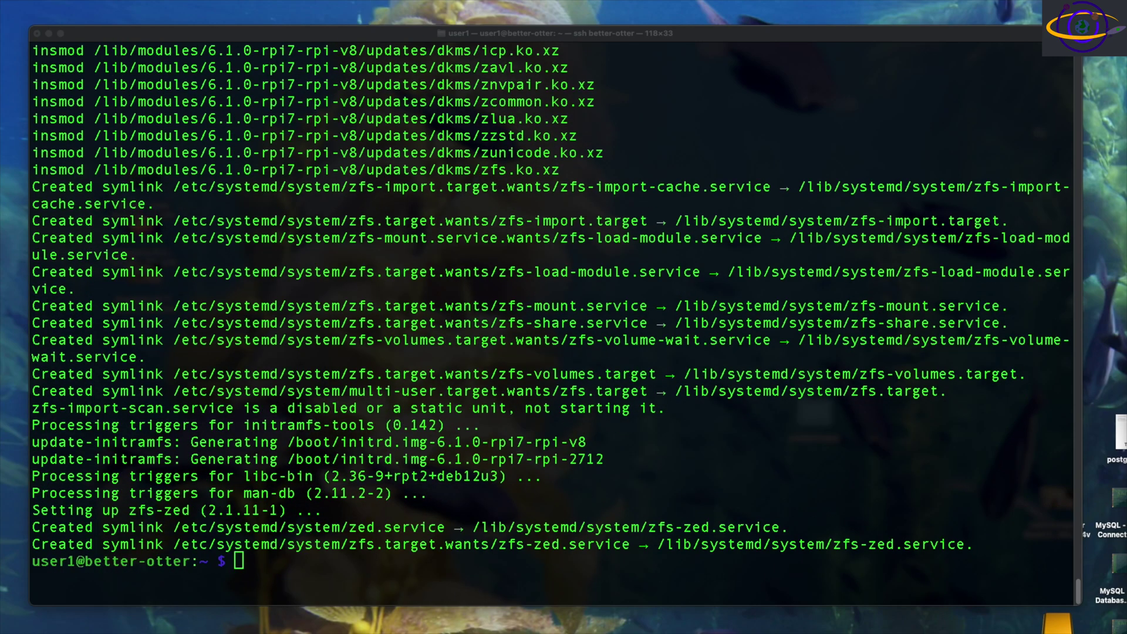
Run sudo apt full-upgrade -y on the Pi and stage sudo reboot at the prompt.
left_click(691, 477)
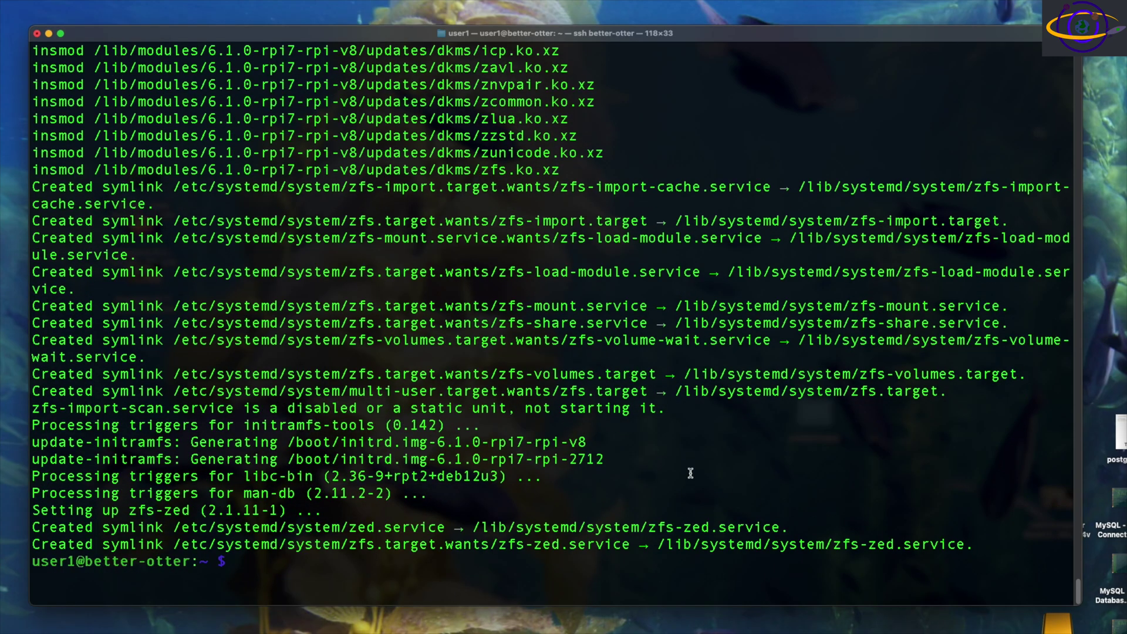
type("sudo apt full-upg")
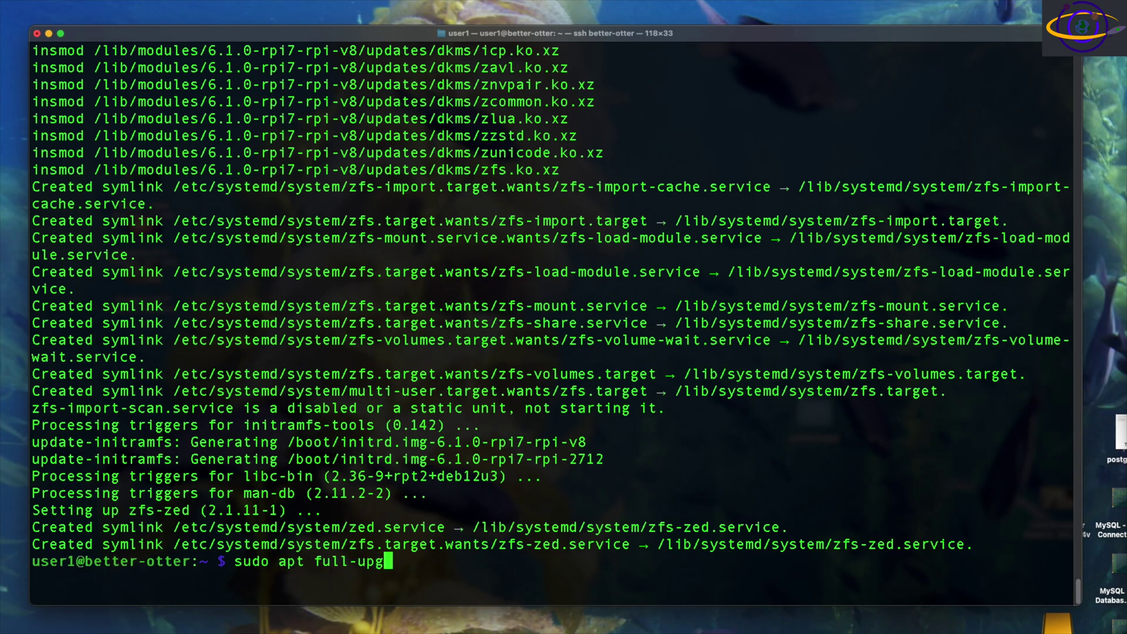
type("rade -y")
key("Return")
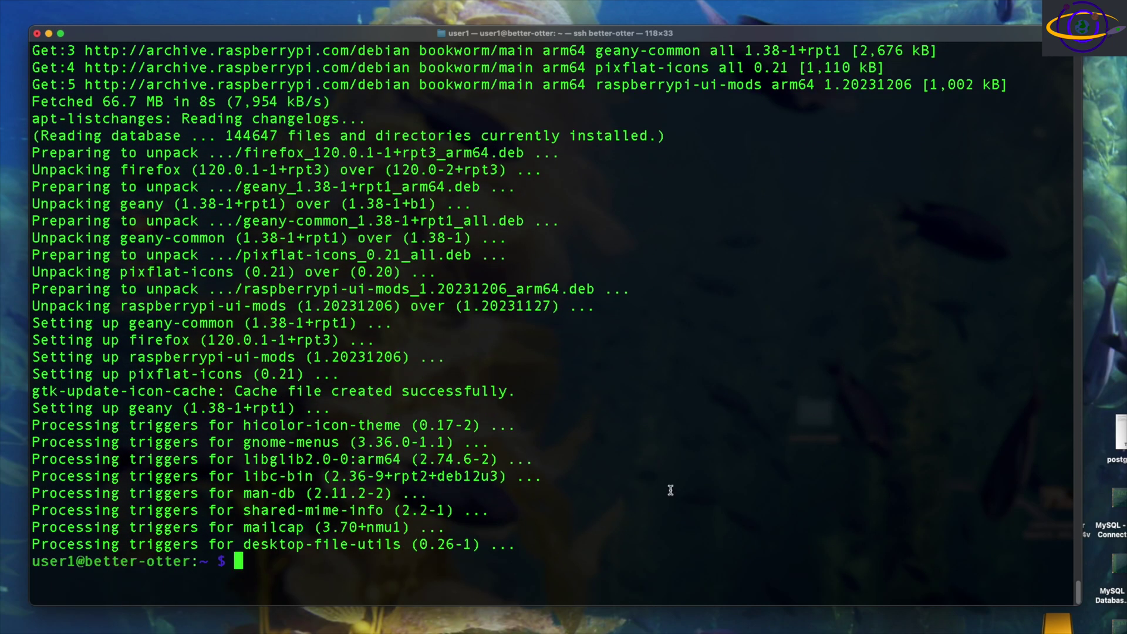
type("sudo reboot")
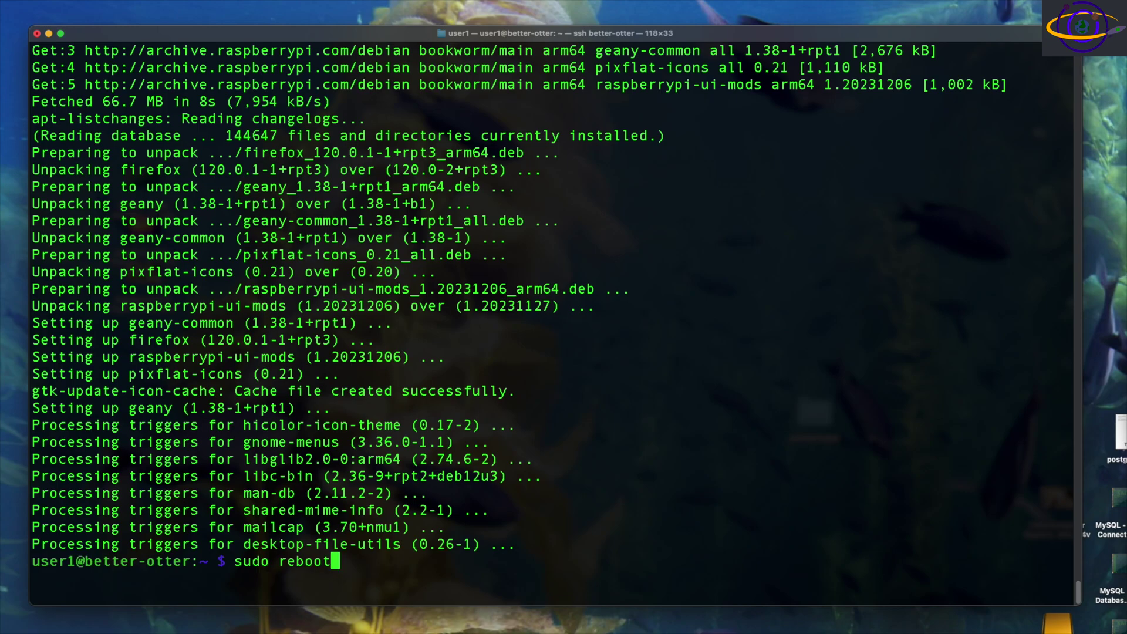
Reboot the Pi and ping better-otter until it replies again.
key("Return")
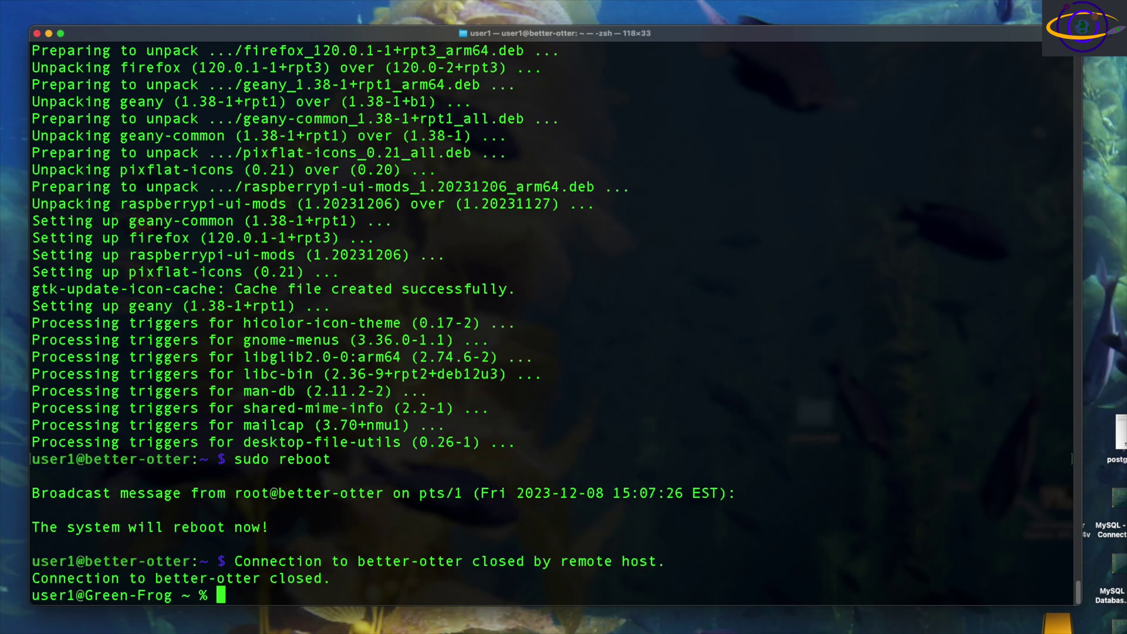
type("ping better-otter")
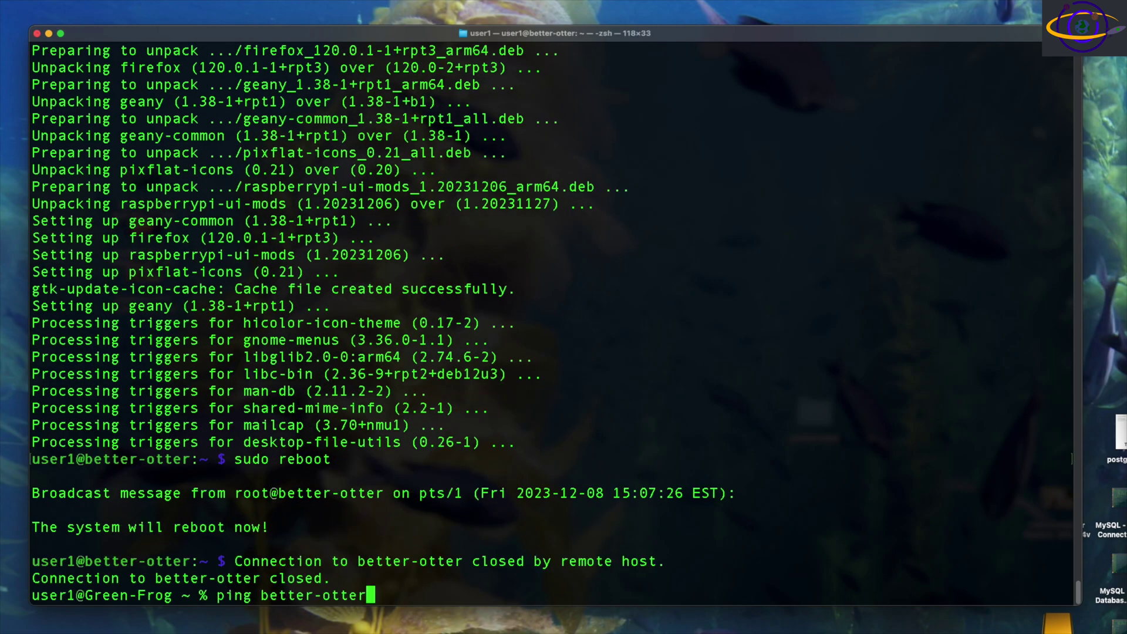
key("Return")
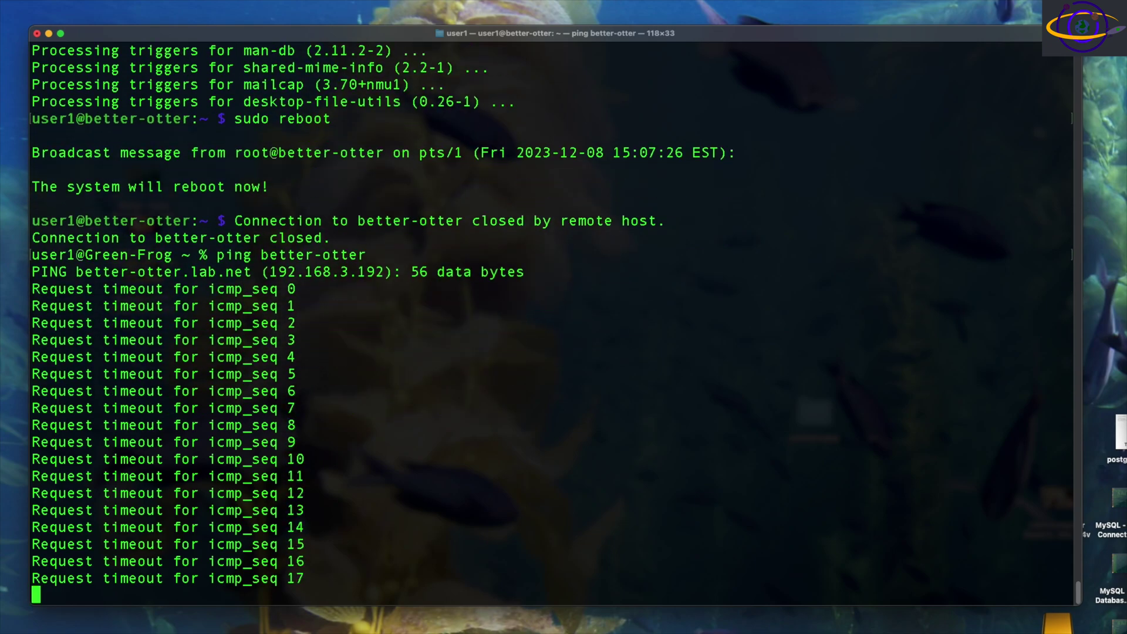
key("ctrl+c")
Reconnect to better-otter over SSH from command history and log in with the account password.
key("Up")
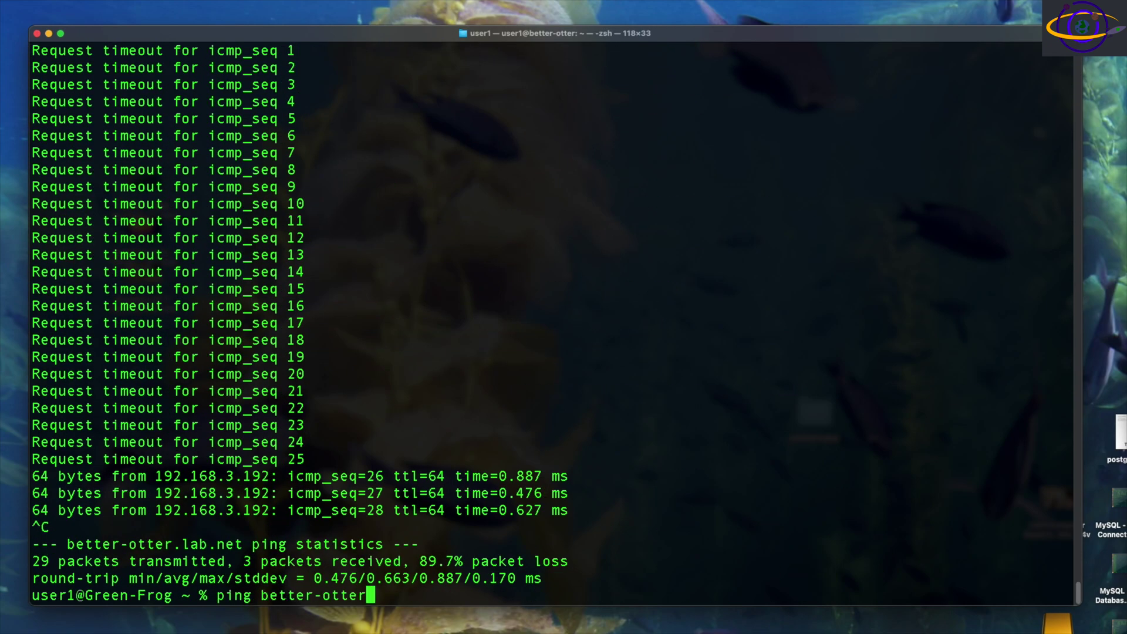
key("Up")
key("Return")
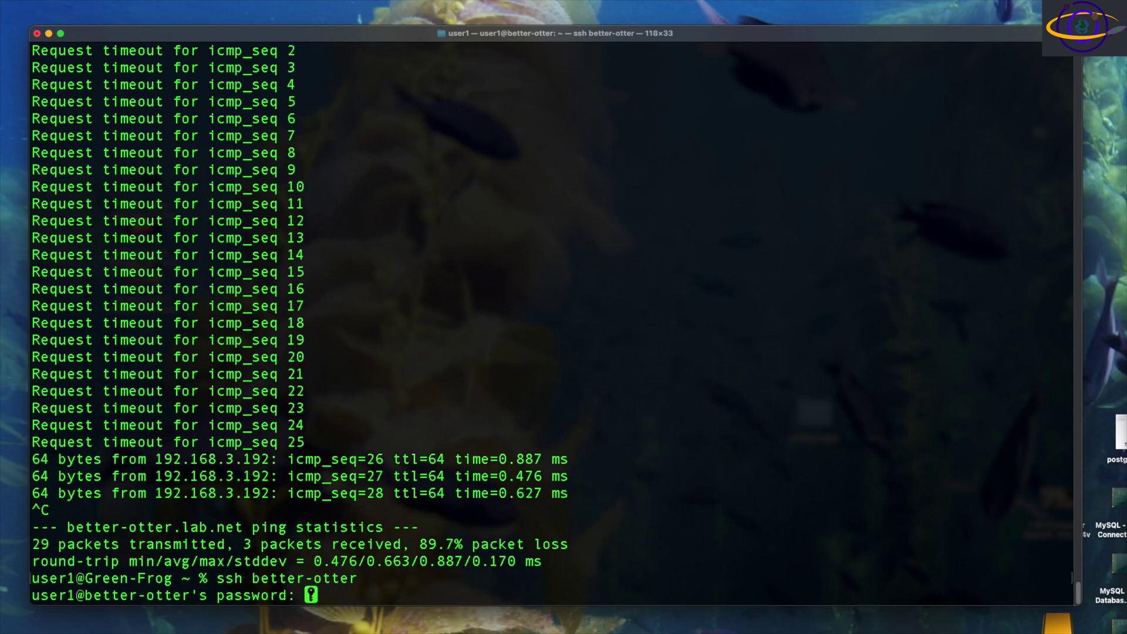
key("Return")
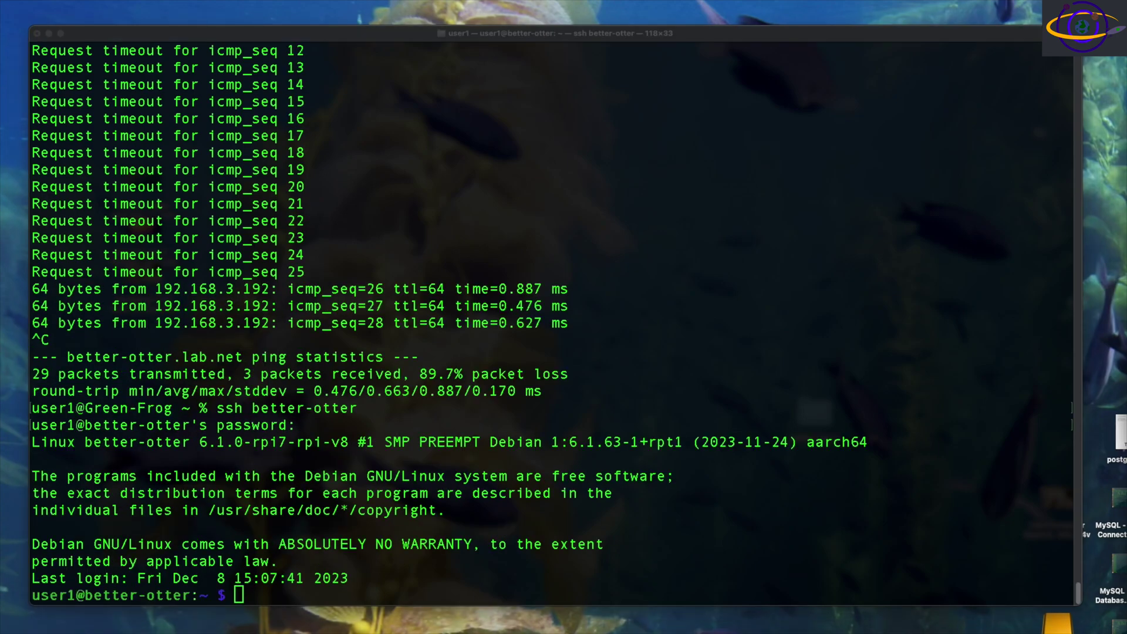
Paste and run 'sudo apt autoremove && sudo apt clean', clear the screen, and type lsblk.
left_click(631, 497)
right_click(631, 497)
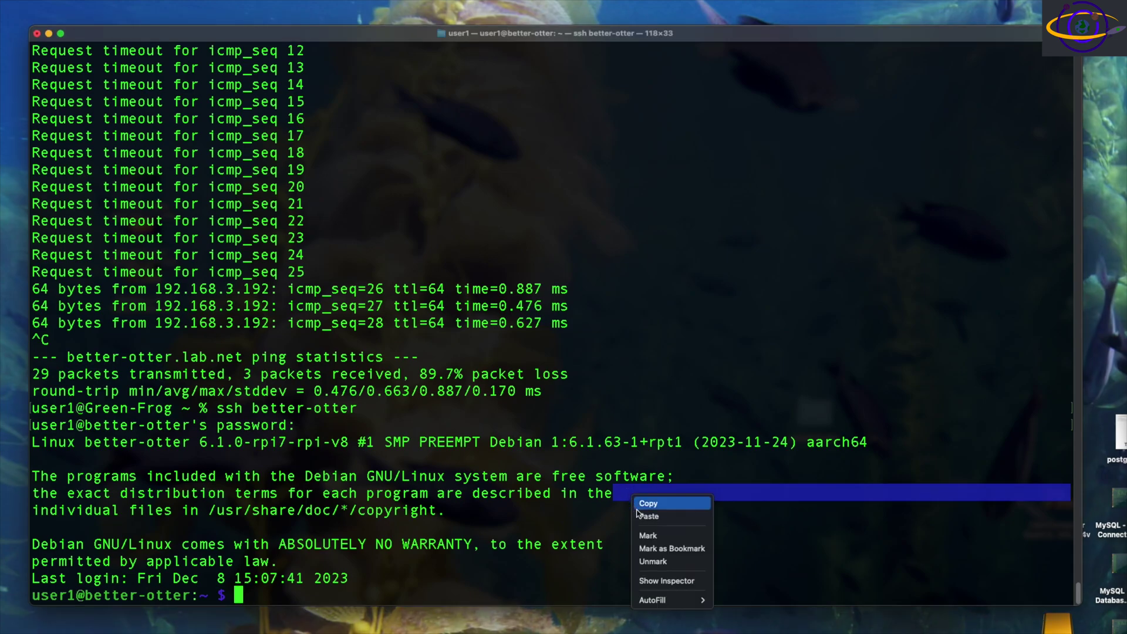
left_click(646, 516)
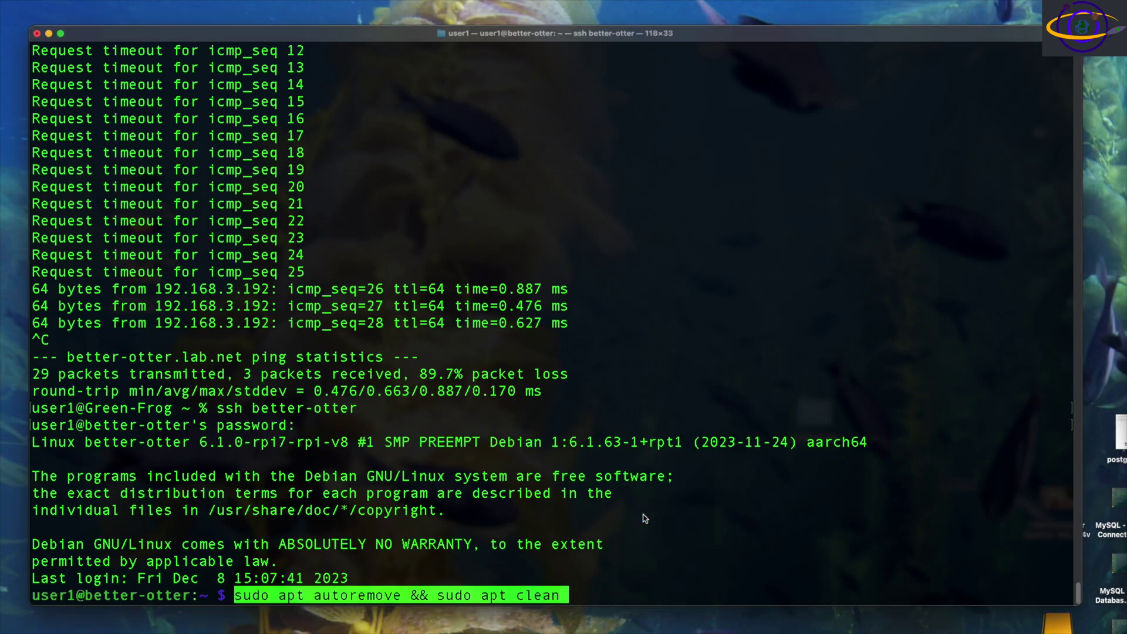
key("Return")
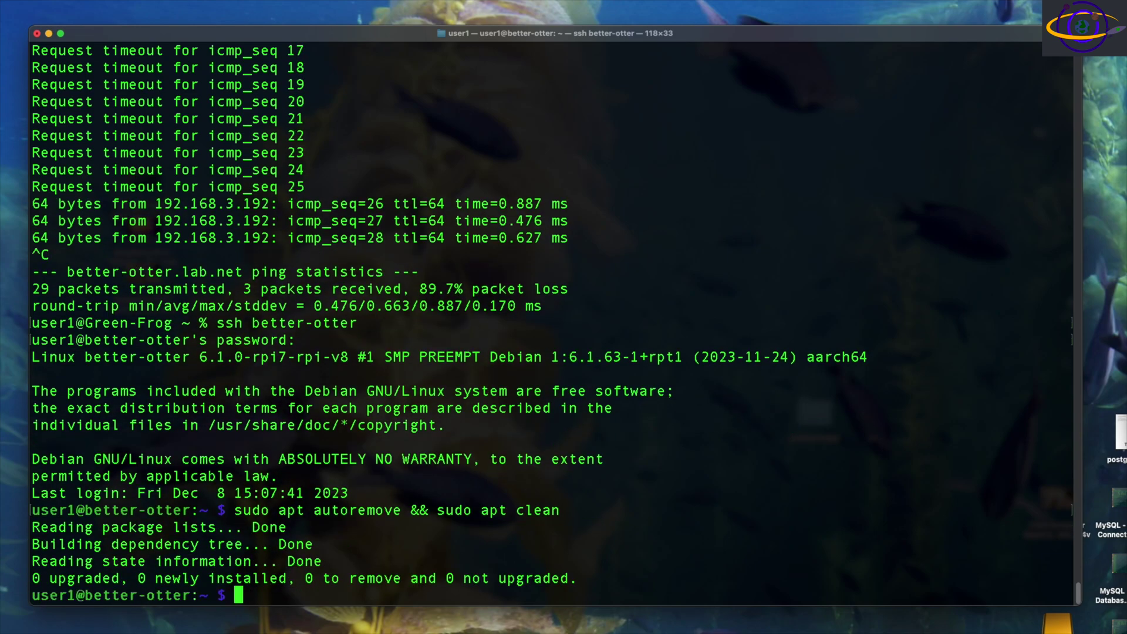
key("ctrl+l")
type("lsblk")
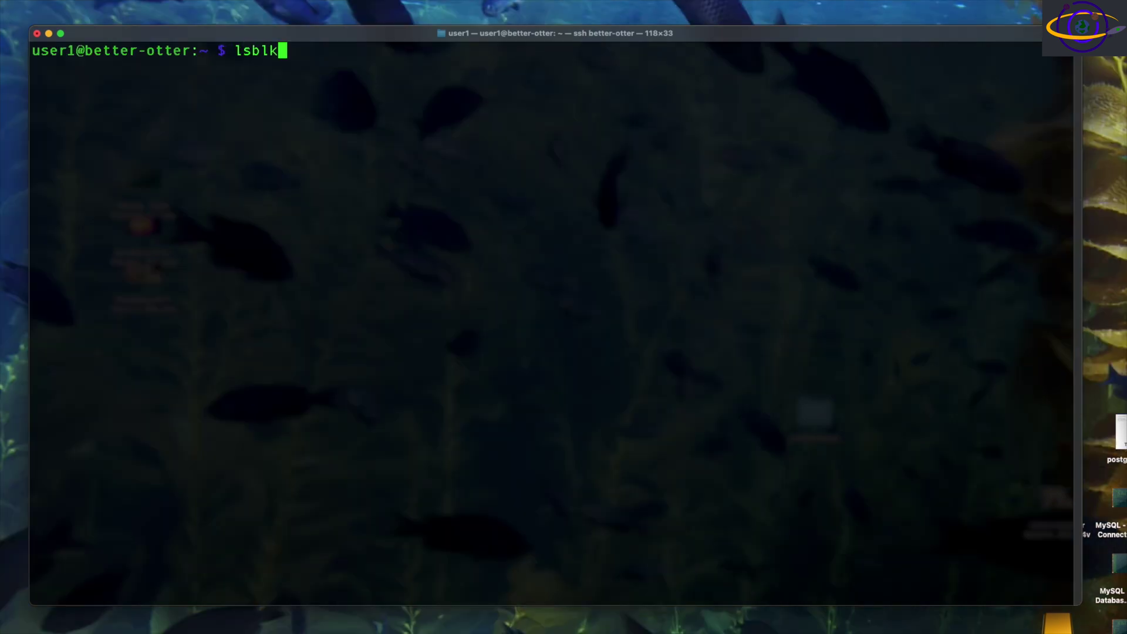
Run lsblk and review the mmcblk0 SD card and the two 223.6G sda and sdb disks.
key("Return")
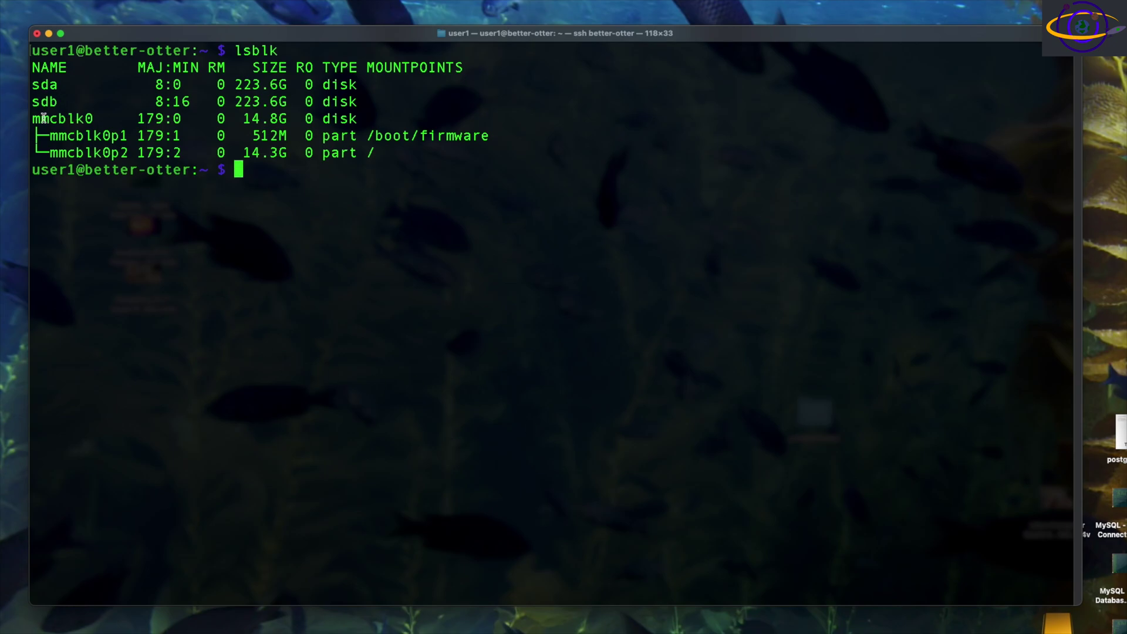
left_click_drag(44, 118, 554, 150)
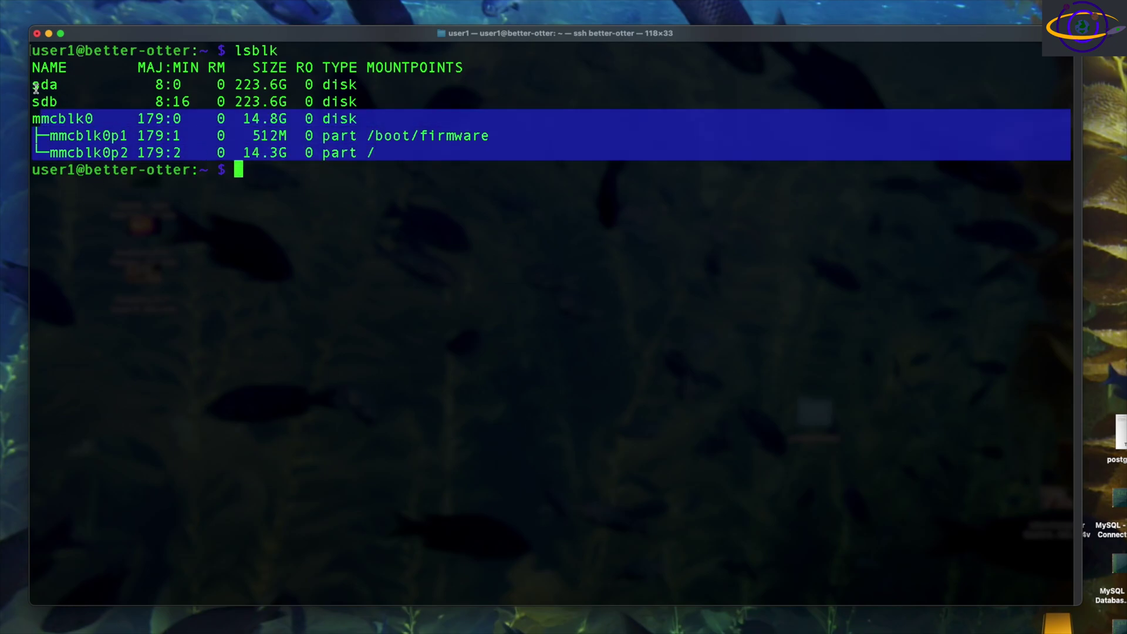
left_click_drag(34, 87, 415, 103)
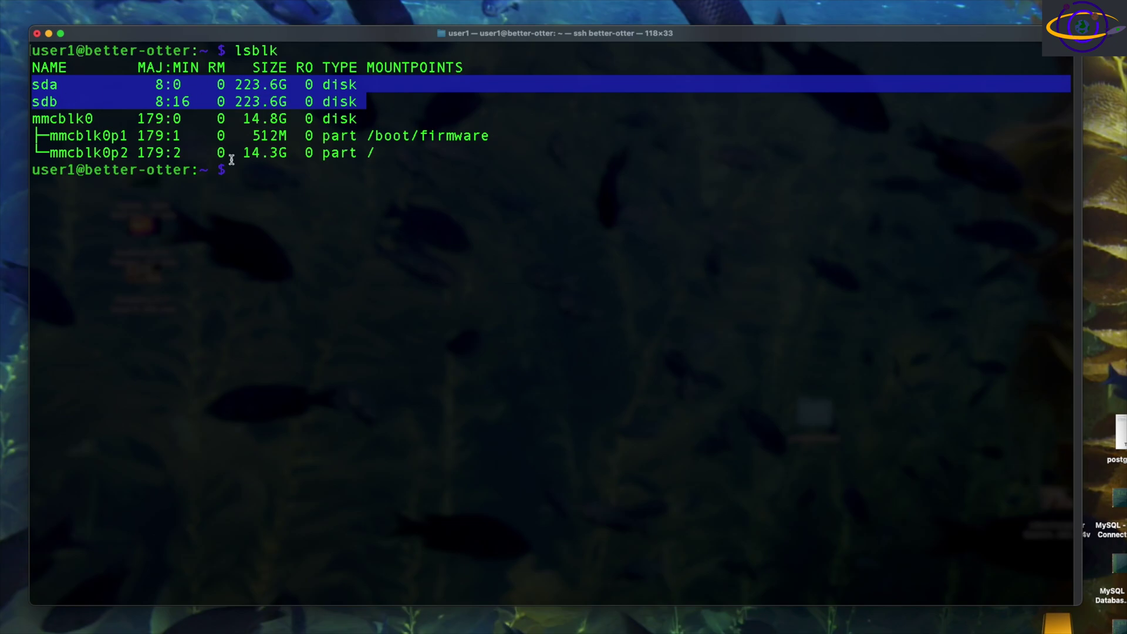
left_click(410, 242)
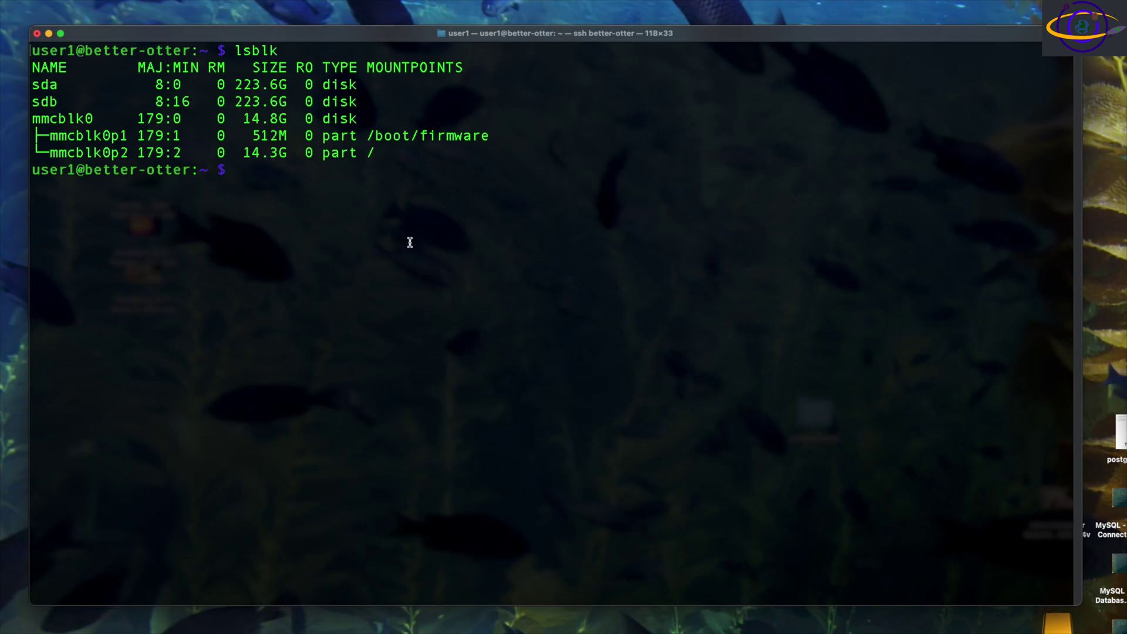
List /dev/disk/by-id/ and copy the first Kingston SSD's ata-KINGSTON identifier.
type("ls -la /dev/disk/")
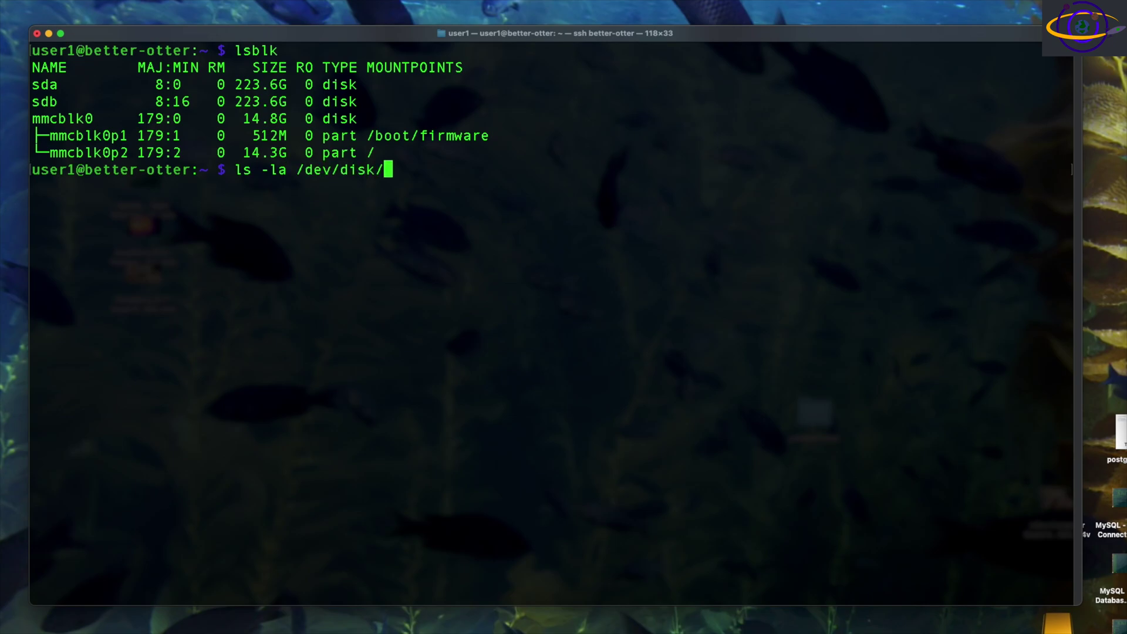
type("by-id/")
key("Return")
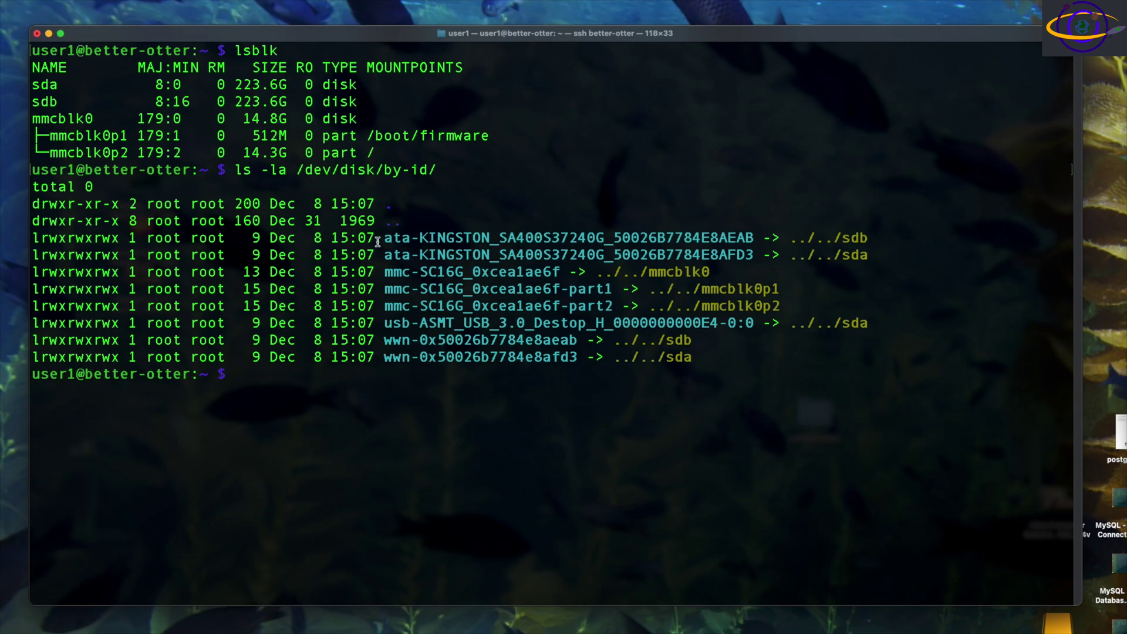
double_click(431, 238)
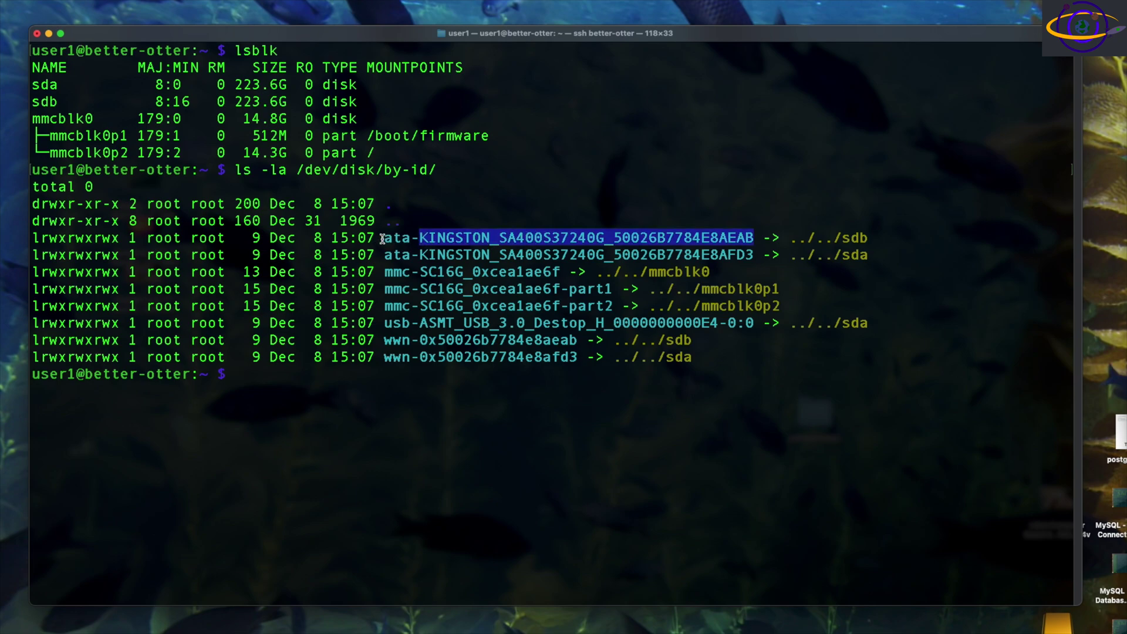
left_click_drag(382, 238, 753, 238)
right_click(729, 236)
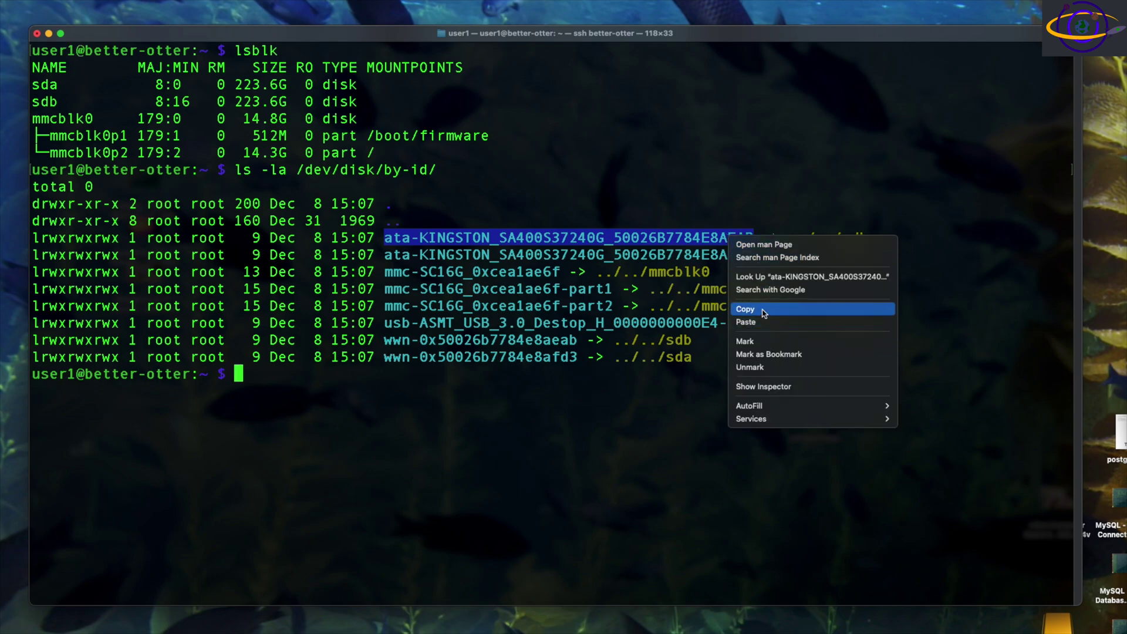
left_click(764, 311)
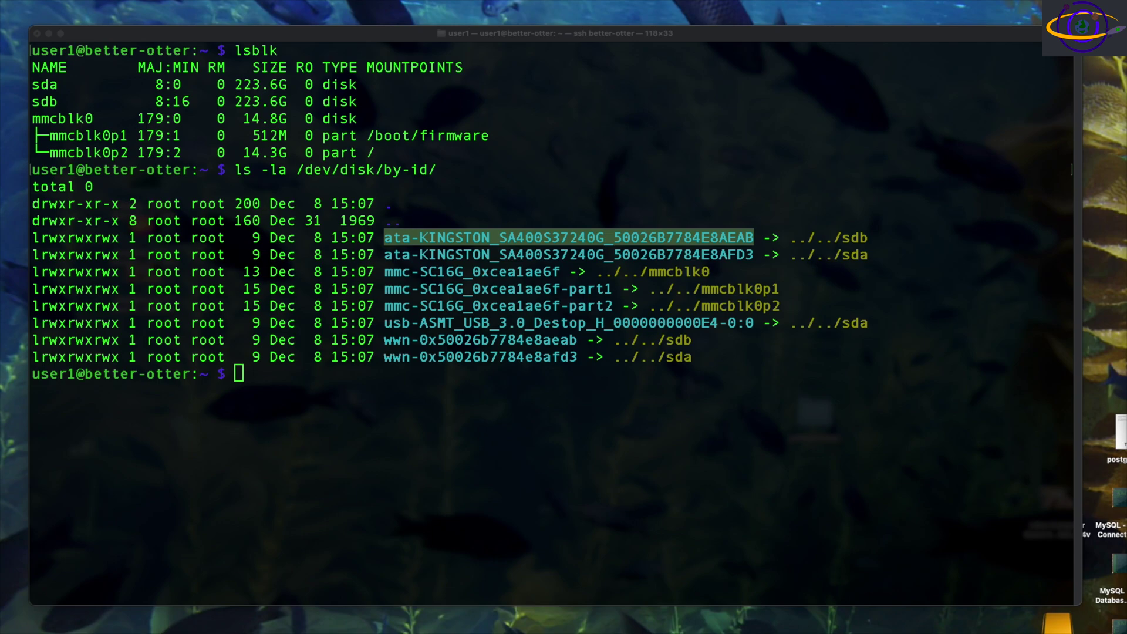
Copy the second Kingston SSD's identifier for use in another application.
left_click(395, 256)
left_click_drag(392, 257, 755, 258)
right_click(755, 259)
left_click(714, 329)
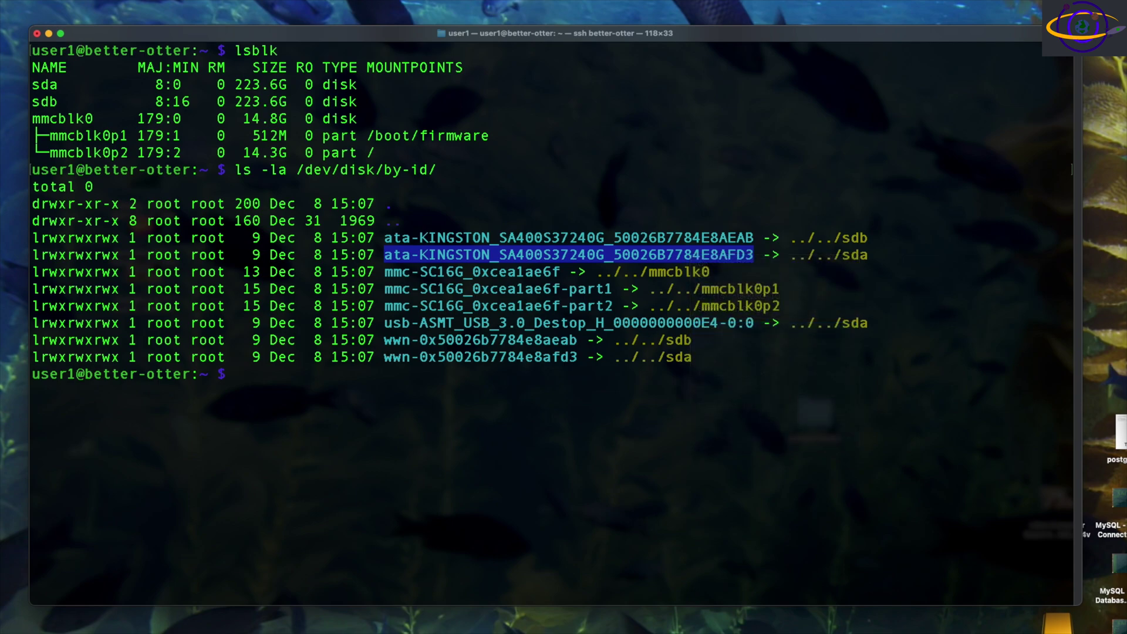
key("super+Tab")
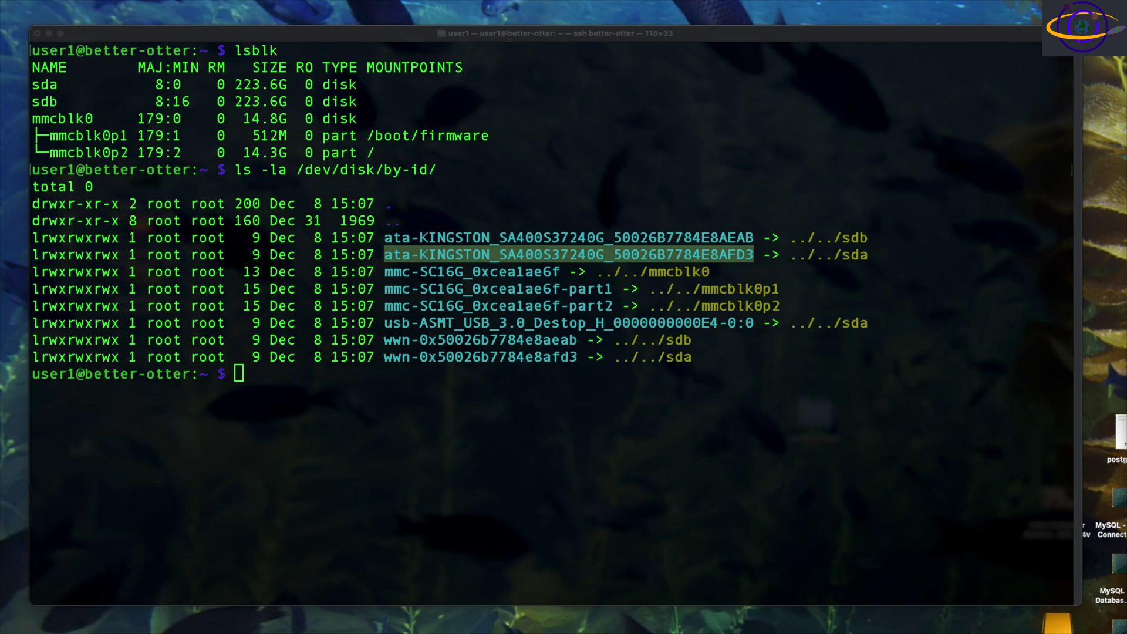
left_click(467, 348)
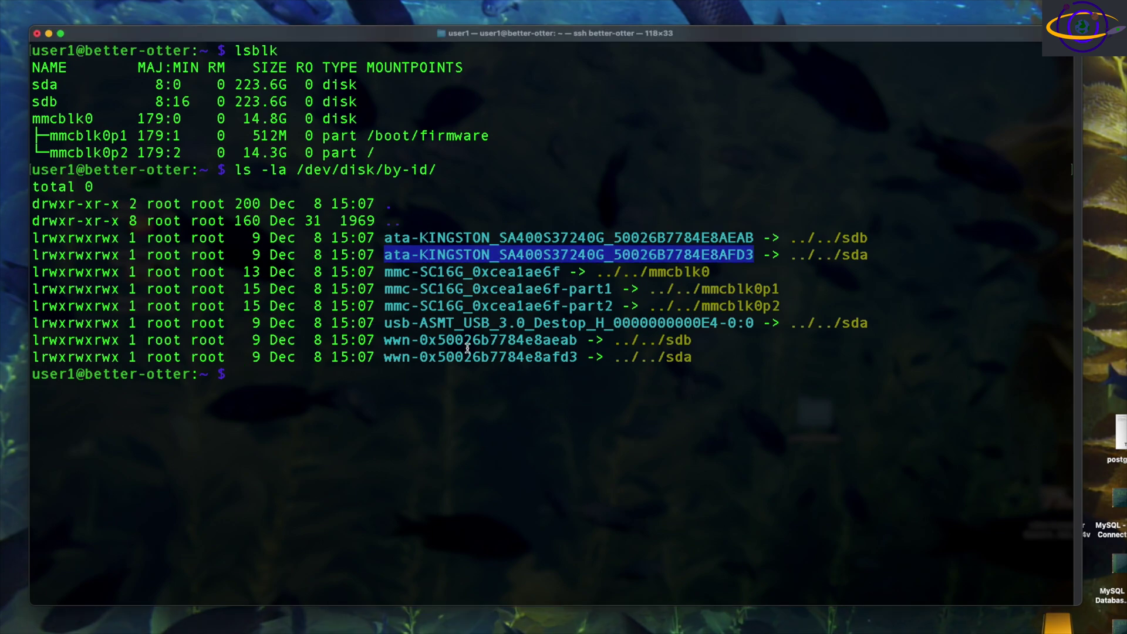
left_click(467, 347)
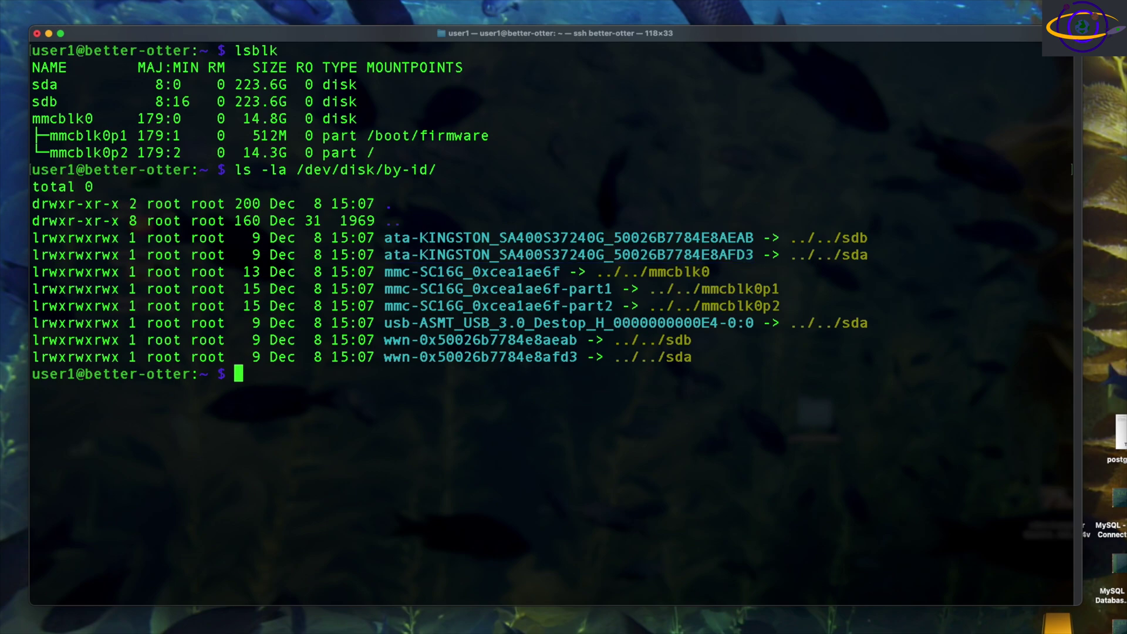
Run sudo zpool list to confirm no ZFS pools exist yet.
type("zfs zp")
type("o")
key("BackSpace")
type("lon")
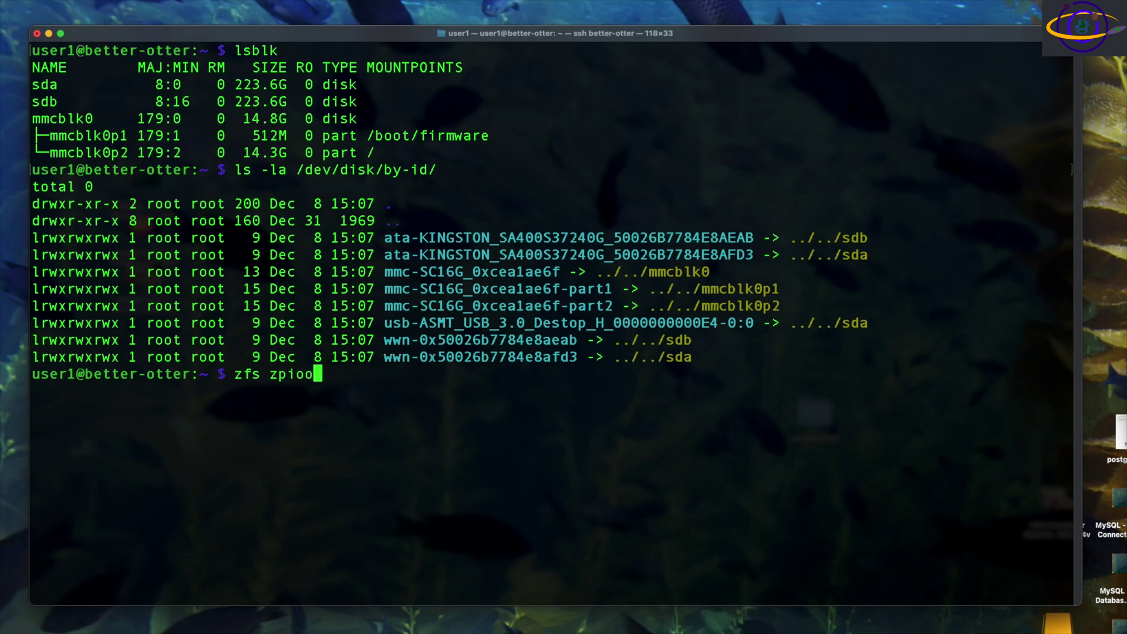
key("BackSpace")
key("BackSpace")
key("BackSpace")
type("ool list")
left_click(239, 374)
key("Delete")
key("Delete")
key("Right")
type("udo")
key("Return")
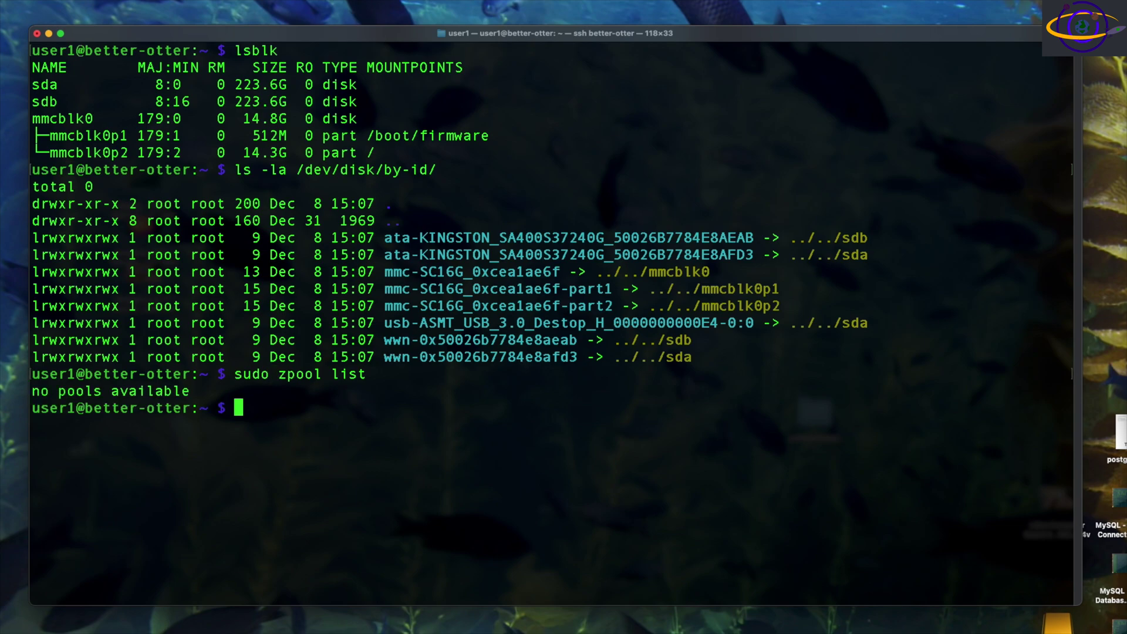
Paste the zpool create tank1 mirror command and verify both Kingston disk paths.
right_click(430, 371)
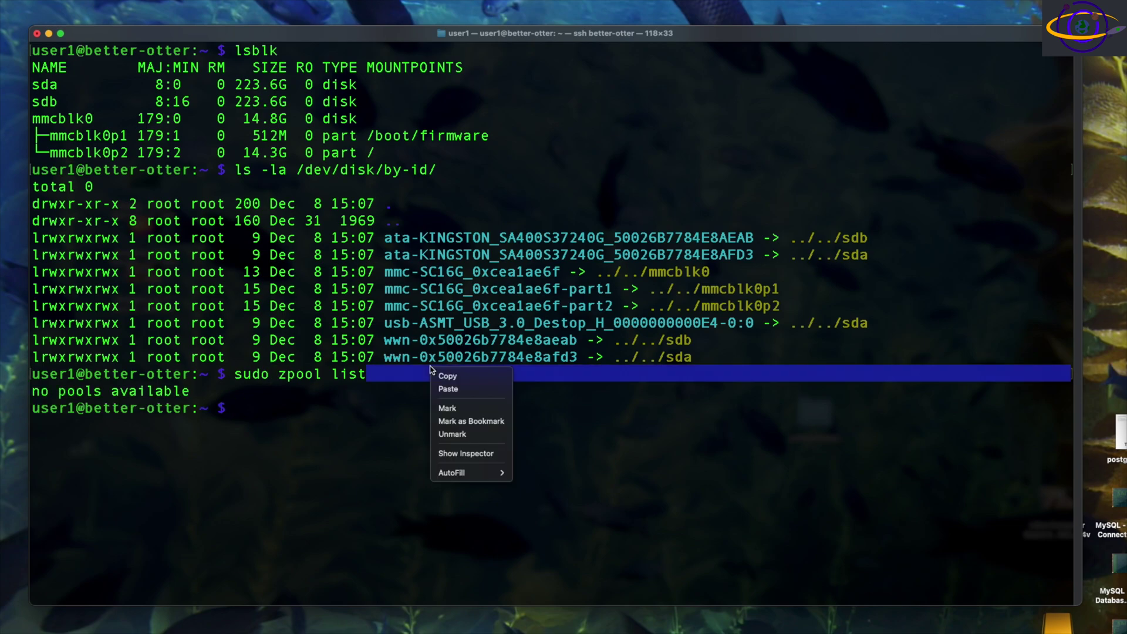
left_click(461, 389)
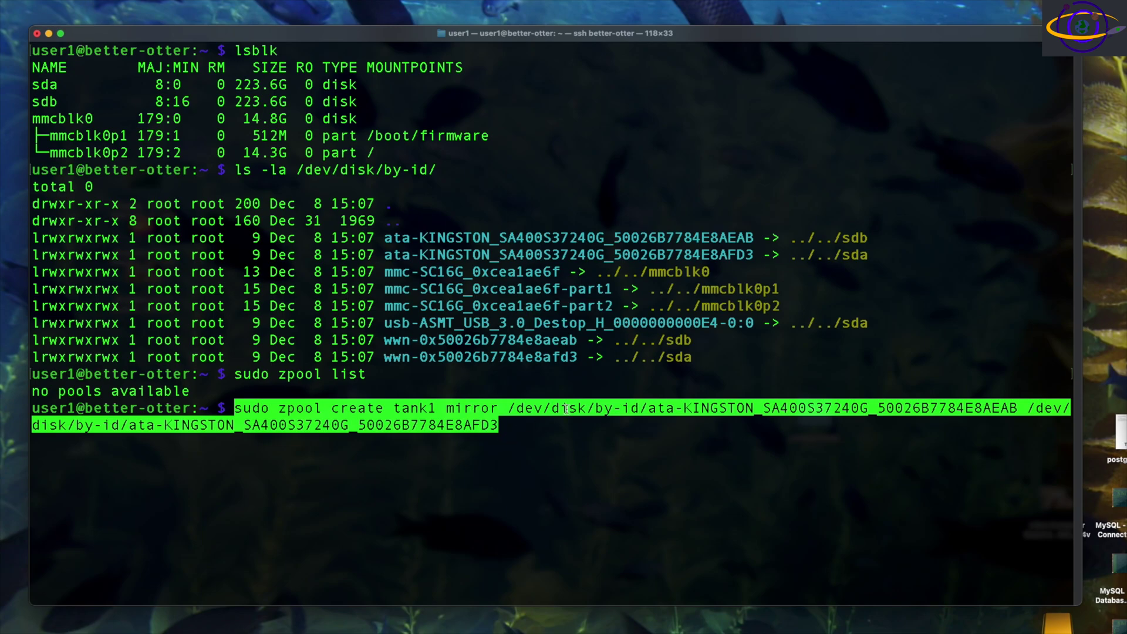
left_click_drag(517, 407, 964, 409)
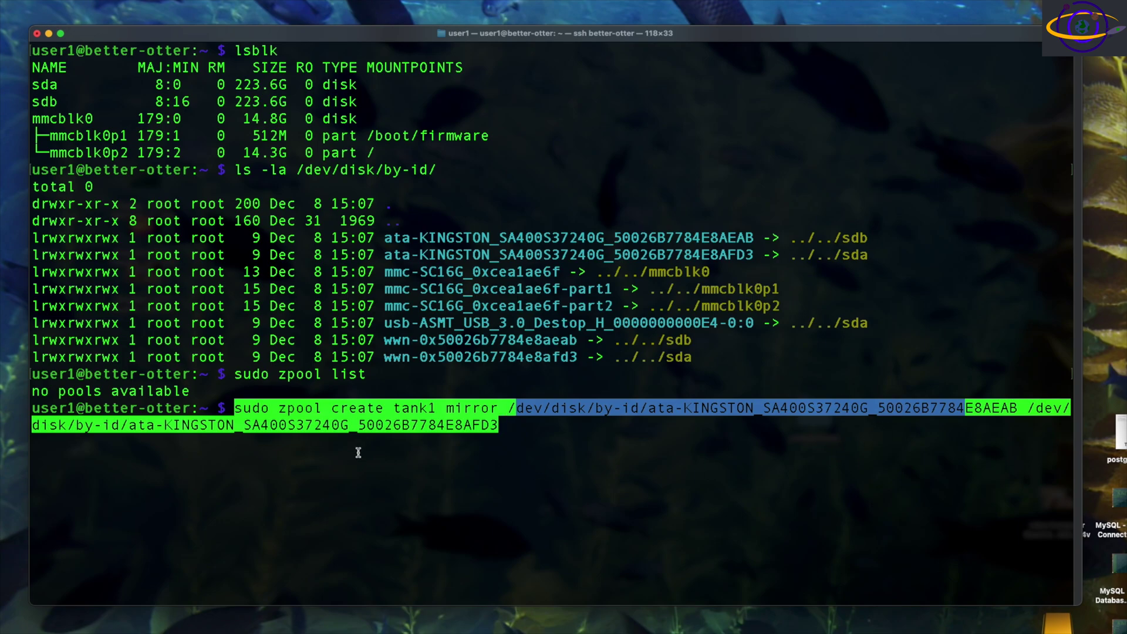
left_click_drag(424, 424, 93, 425)
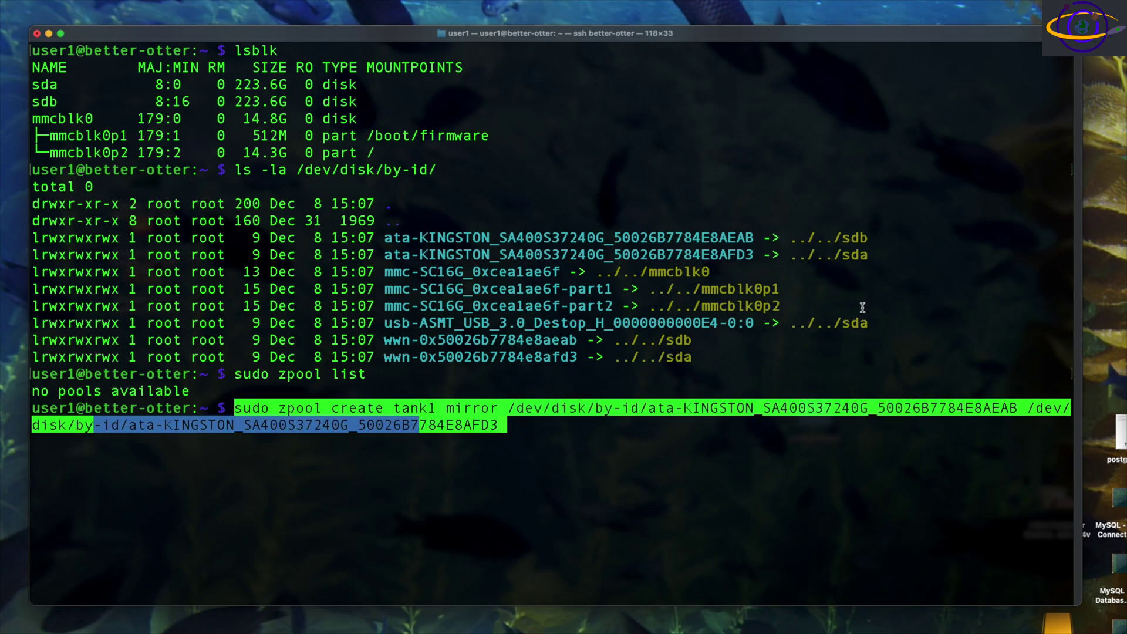
Run the zpool create command, then sudo zpool list to see tank1 at 222G ONLINE.
left_click(917, 314)
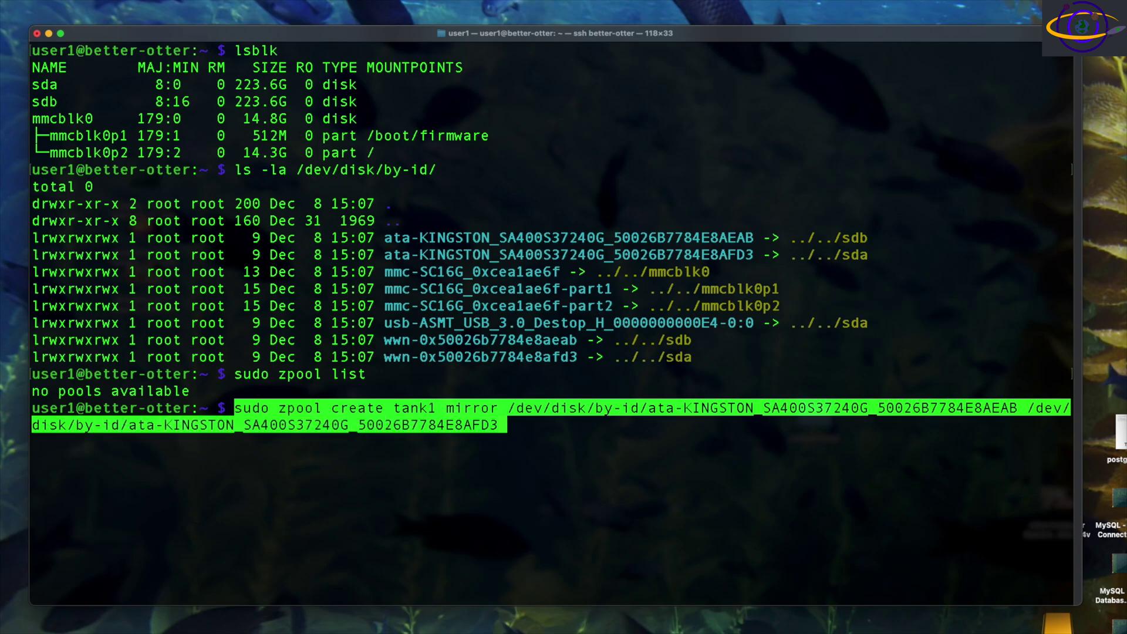
key("Return")
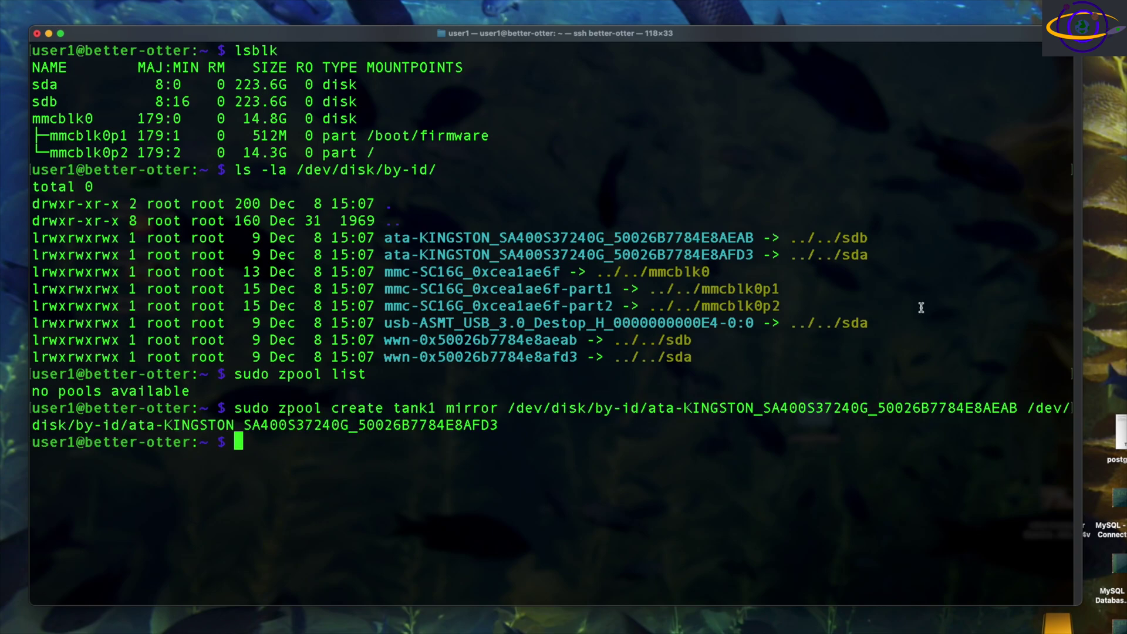
key("Up")
key("Up")
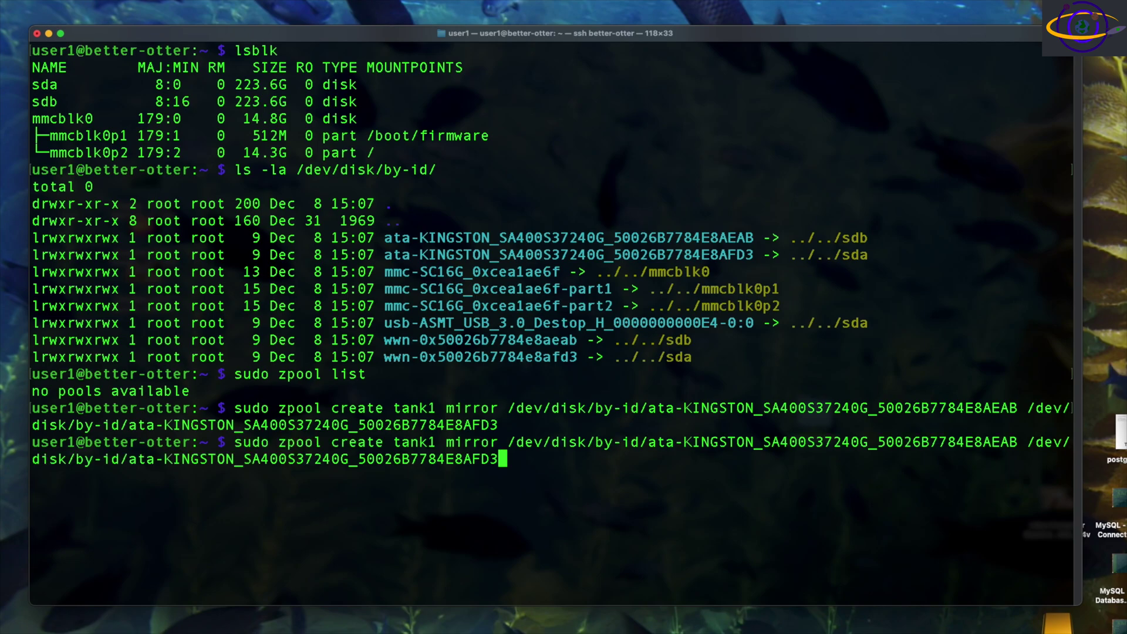
key("Return")
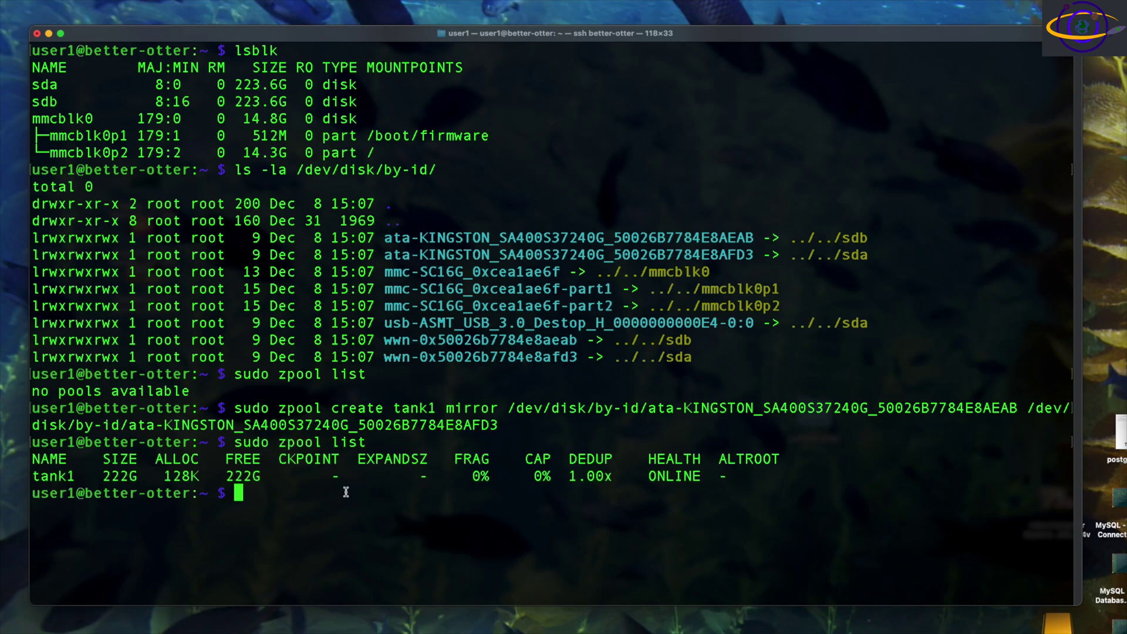
left_click_drag(102, 476, 166, 476)
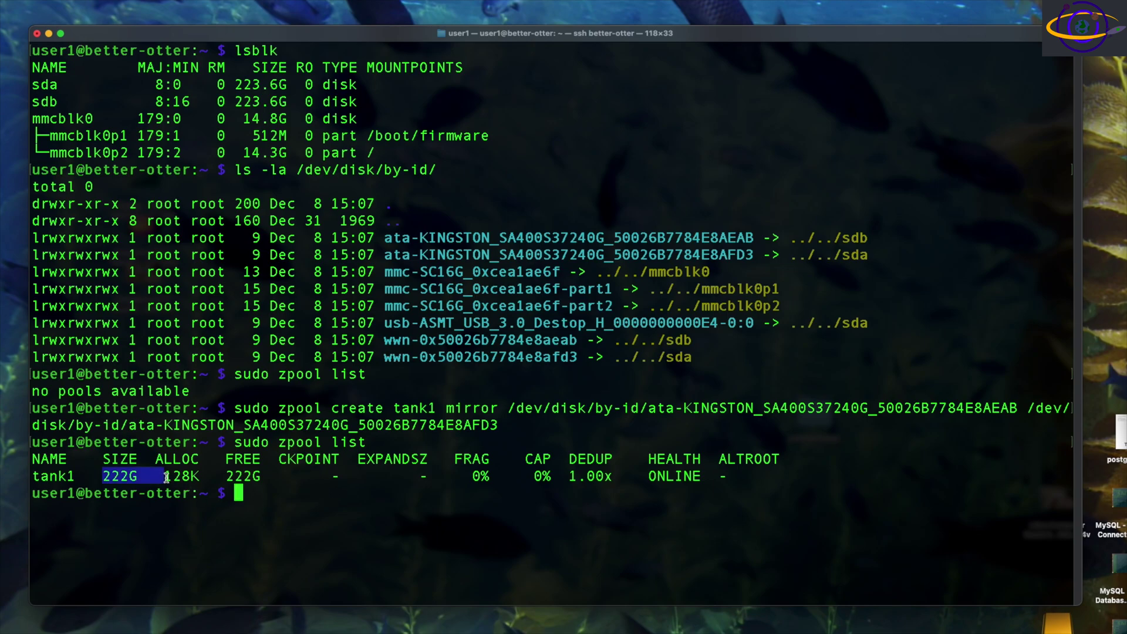
left_click(309, 487)
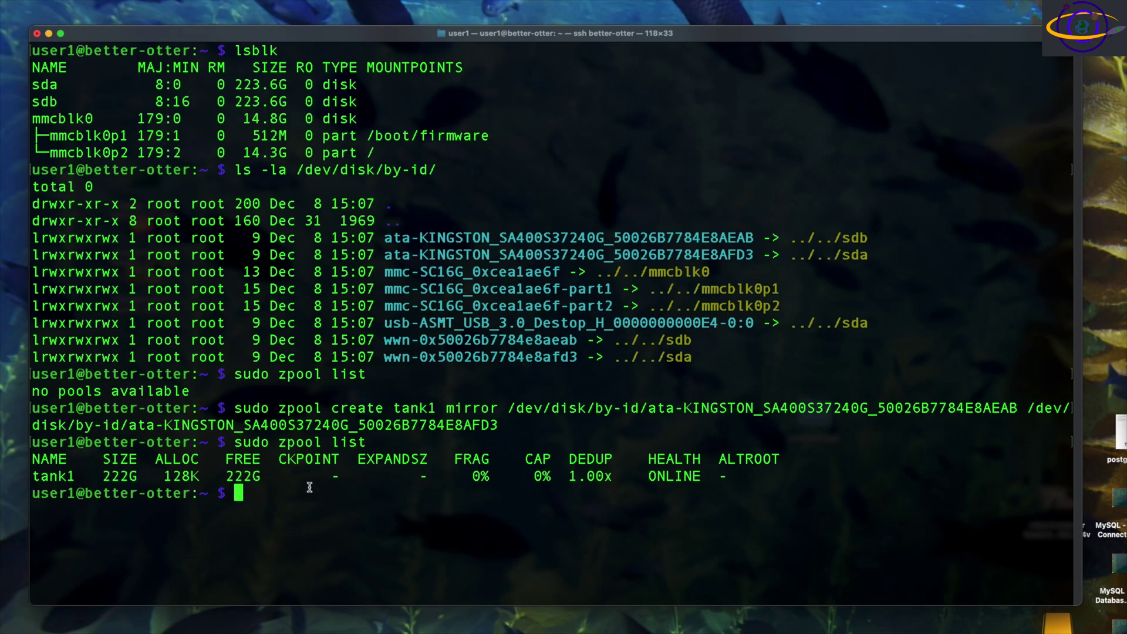
key("Up")
key("Up")
key("Up")
key("Up")
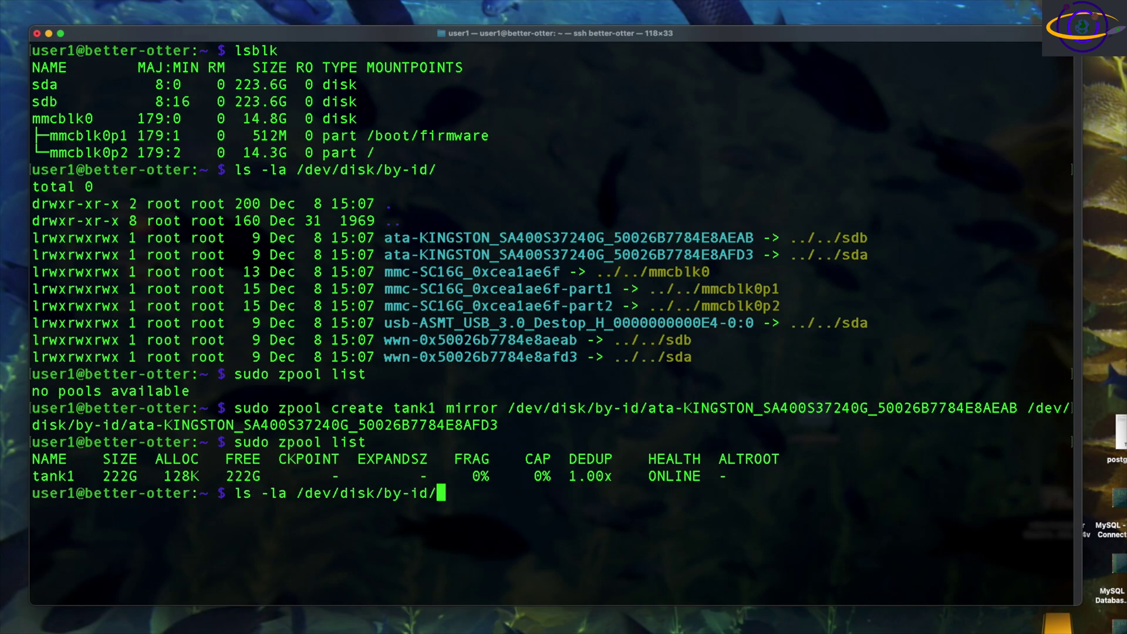
key("Down")
key("BackSpace")
key("BackSpace")
key("BackSpace")
key("BackSpace")
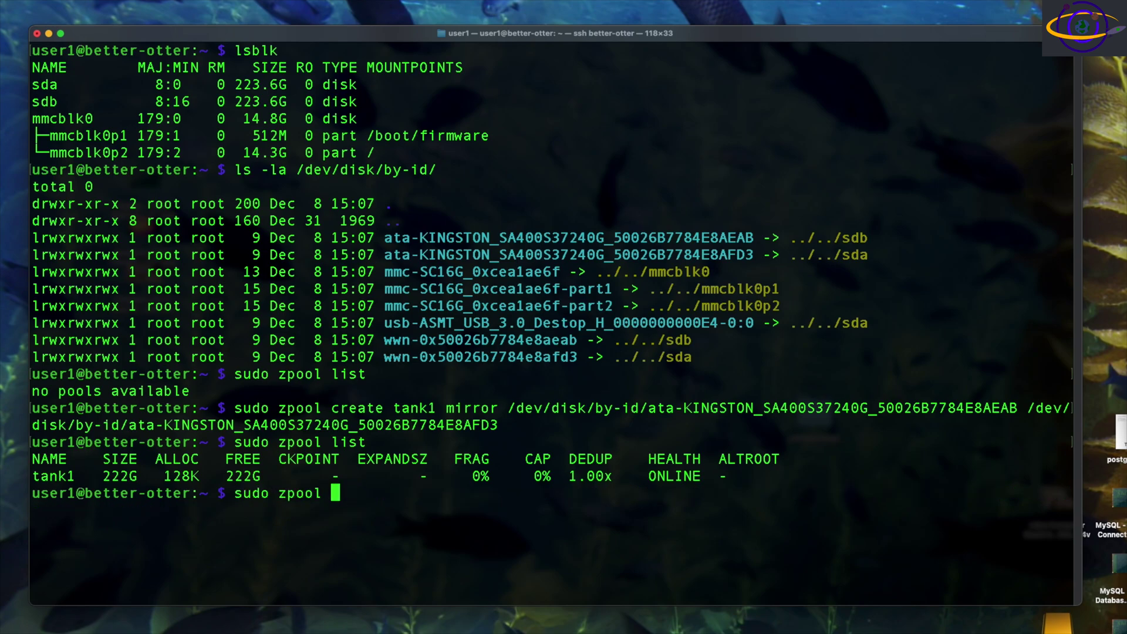
Run sudo zpool status and check tank1's mirror-0 holding both Kingston disks.
type("status")
key("Return")
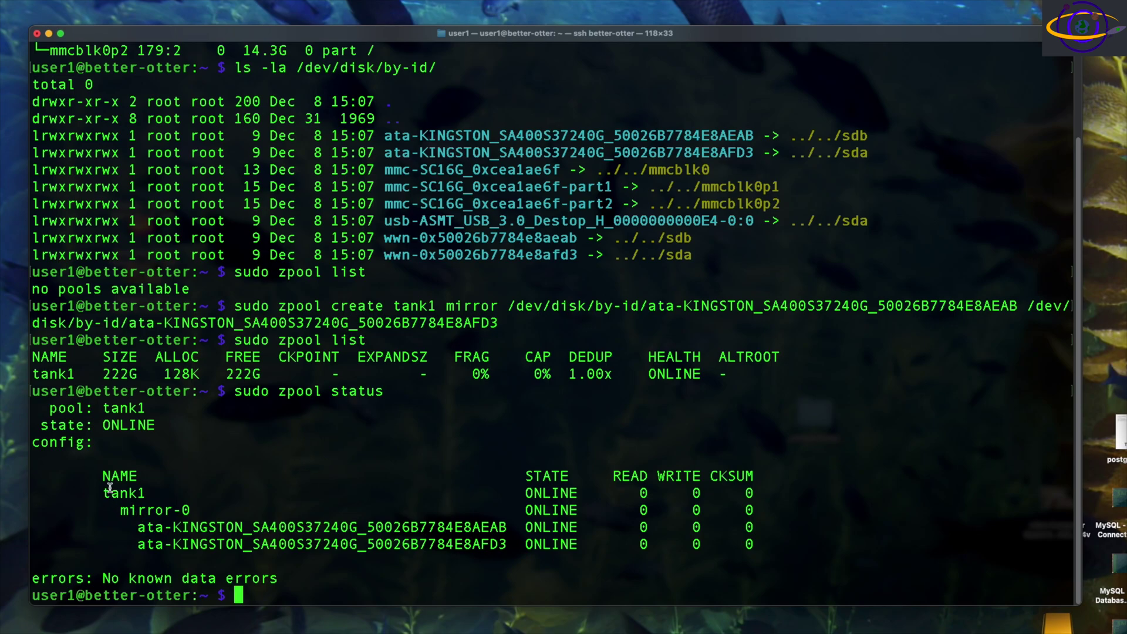
left_click_drag(111, 511, 243, 511)
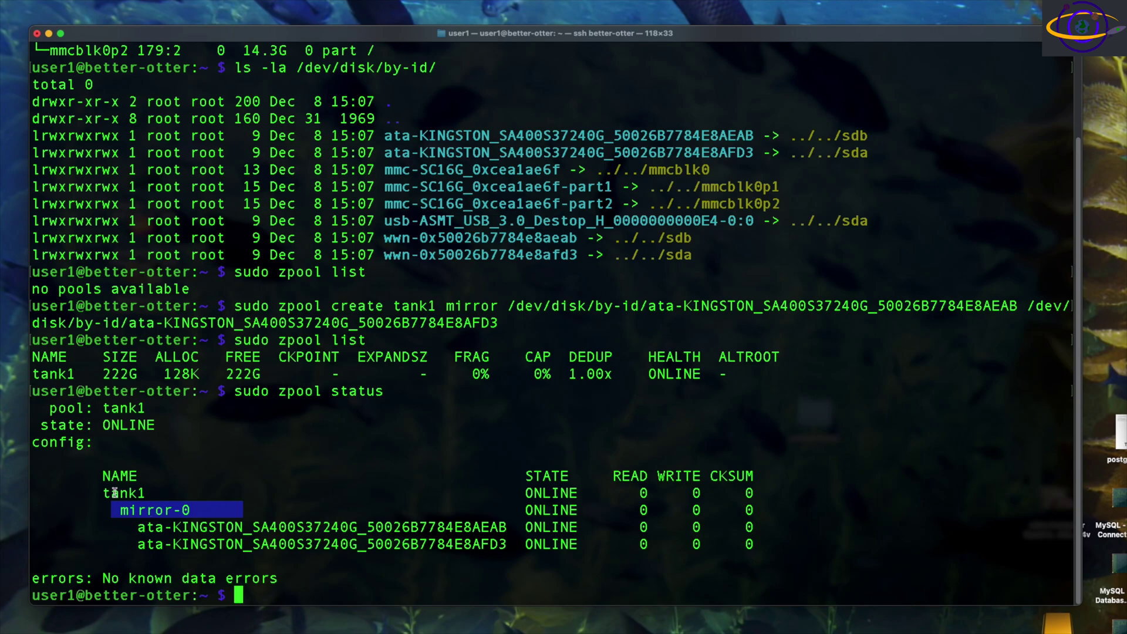
left_click_drag(104, 492, 181, 493)
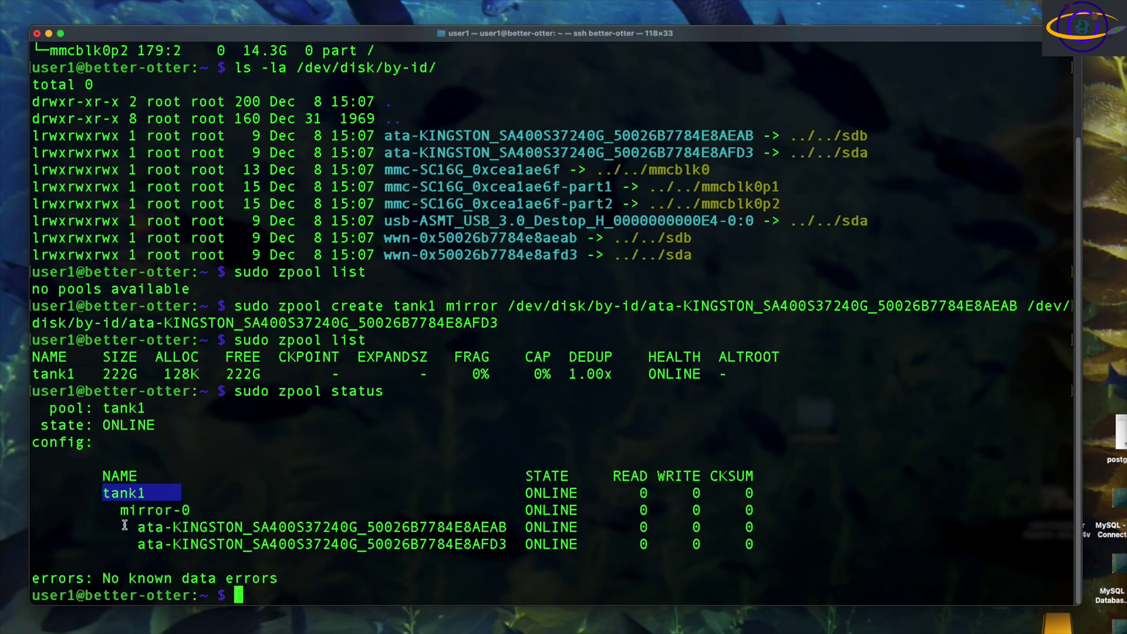
left_click_drag(125, 524, 552, 543)
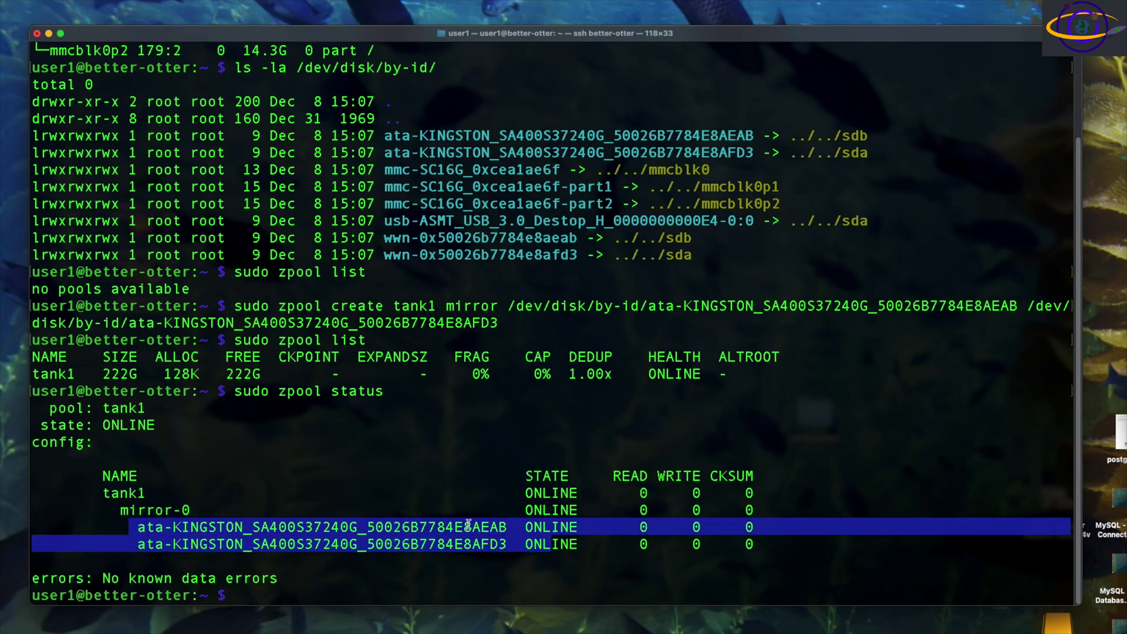
left_click(315, 465)
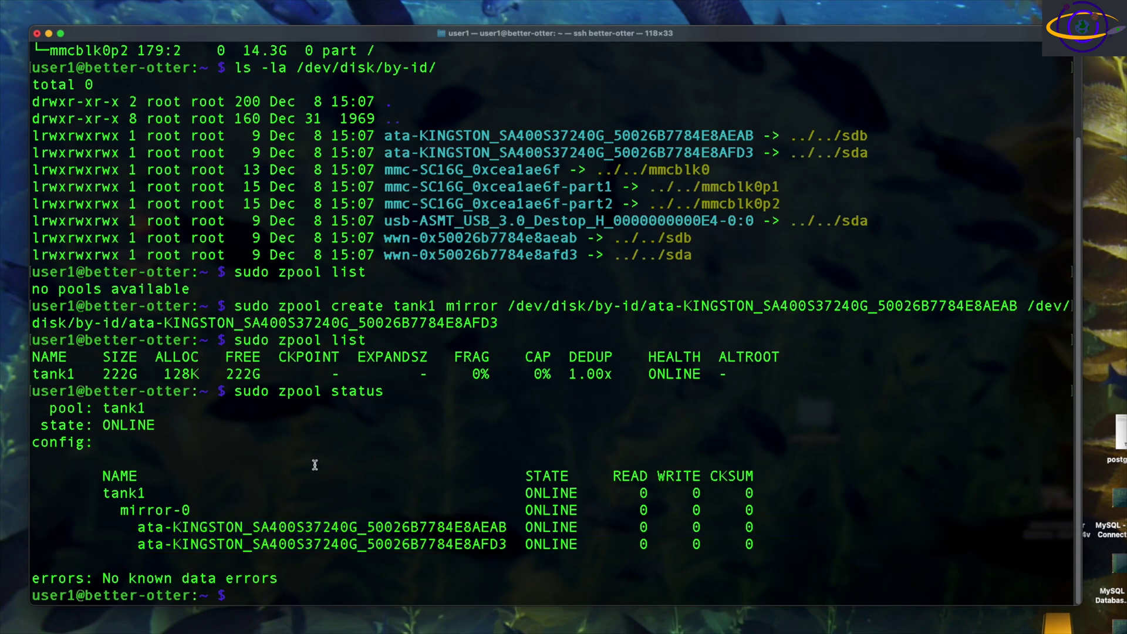
Run df -h and confirm tank1 is mounted at /tank1 with 216G available.
type("df -h")
key("Return")
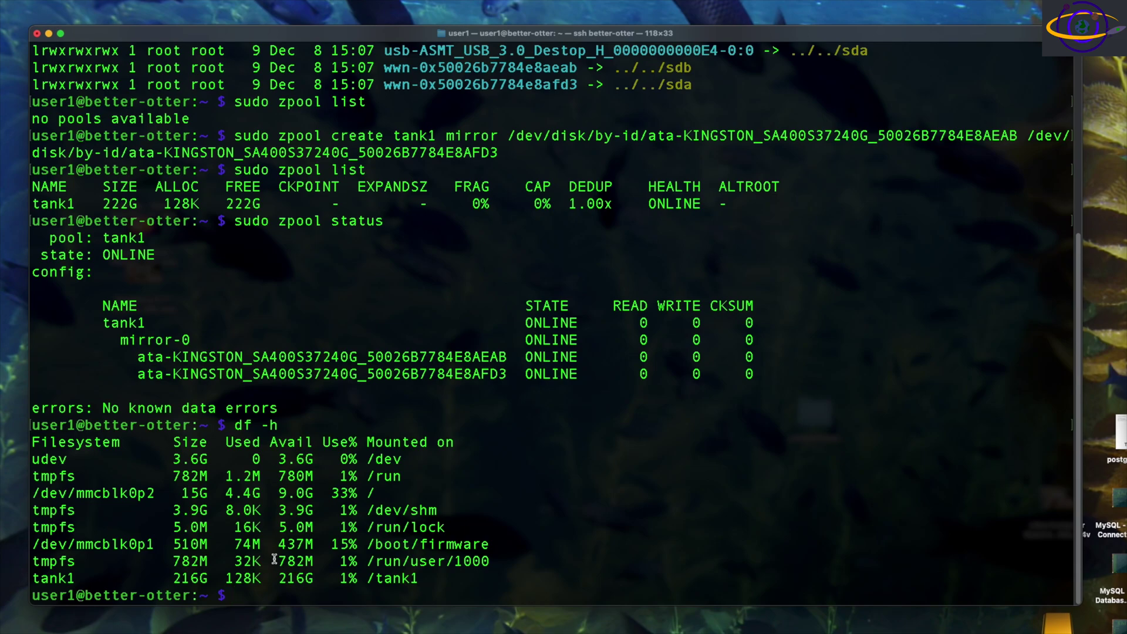
left_click_drag(451, 577, 36, 573)
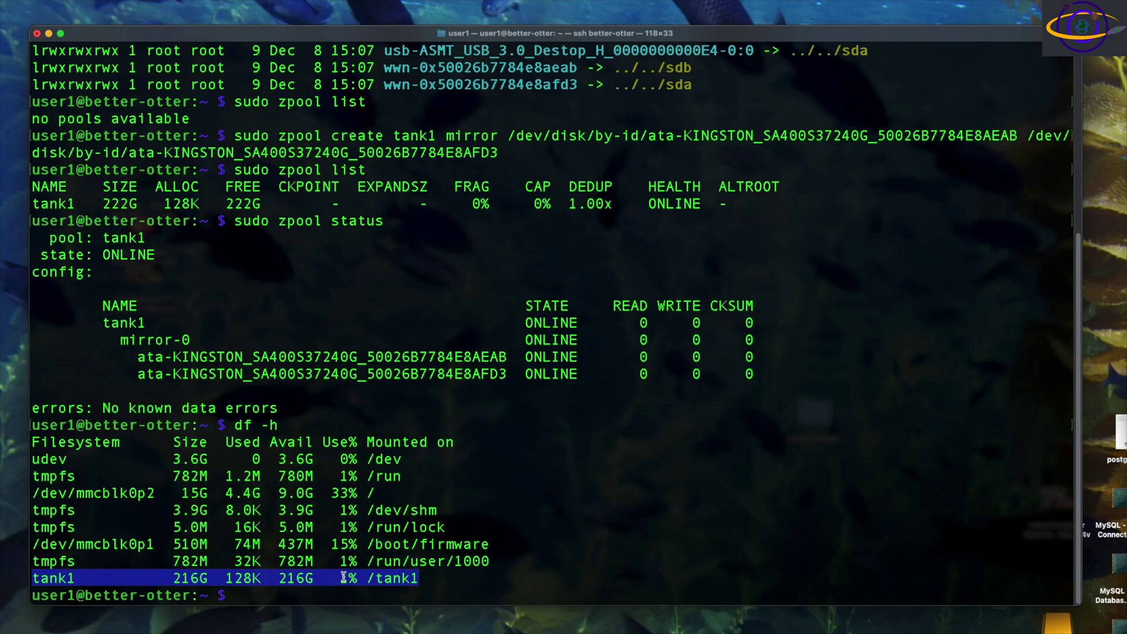
left_click(416, 522)
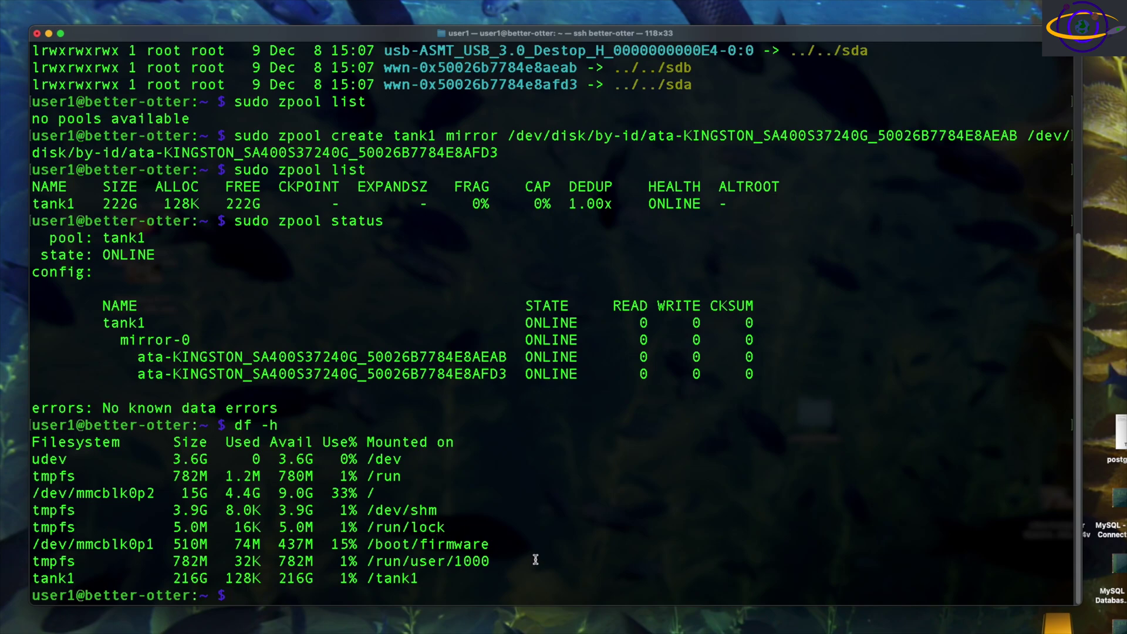
Clear the screen, switch to root with sudo su -, and run apt update.
key("super+k")
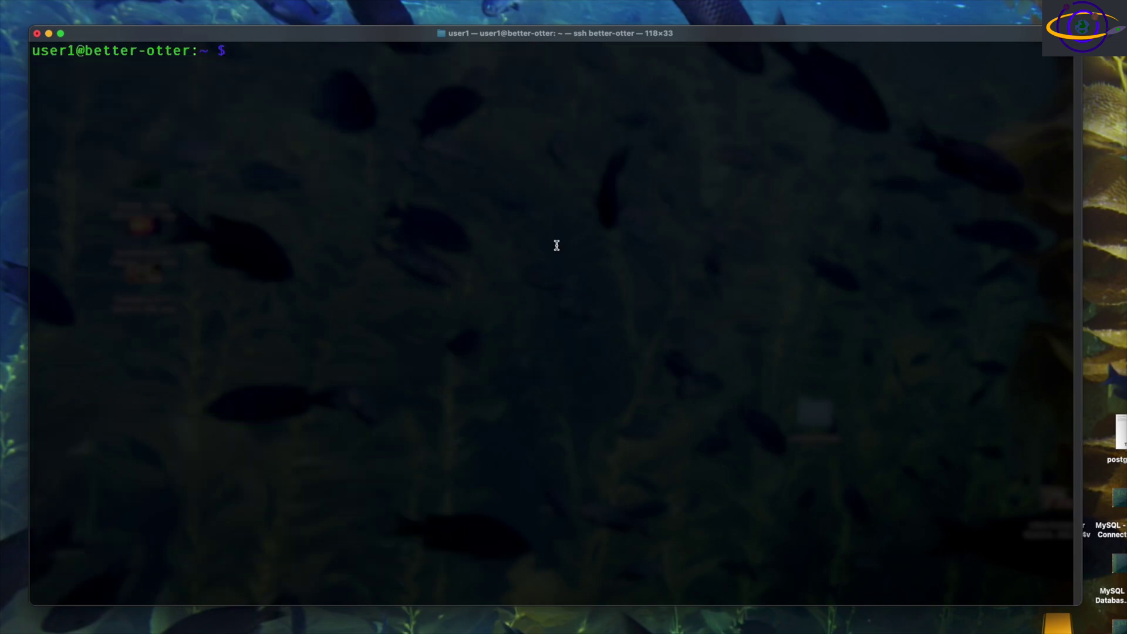
type("sudo su -")
key("Return")
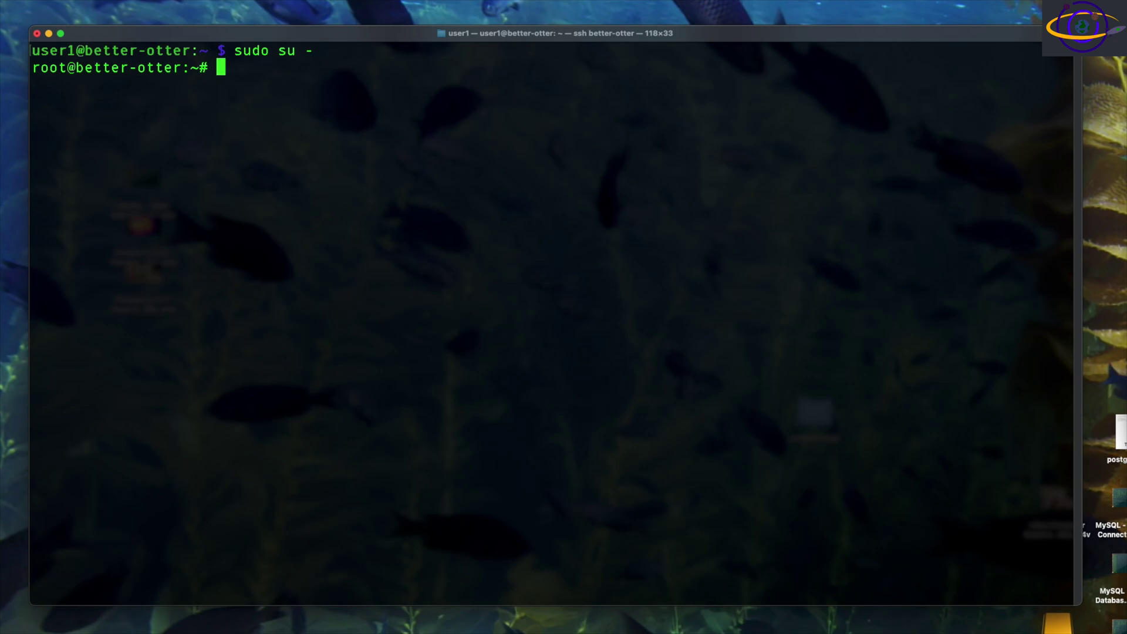
type("apt update")
key("Return")
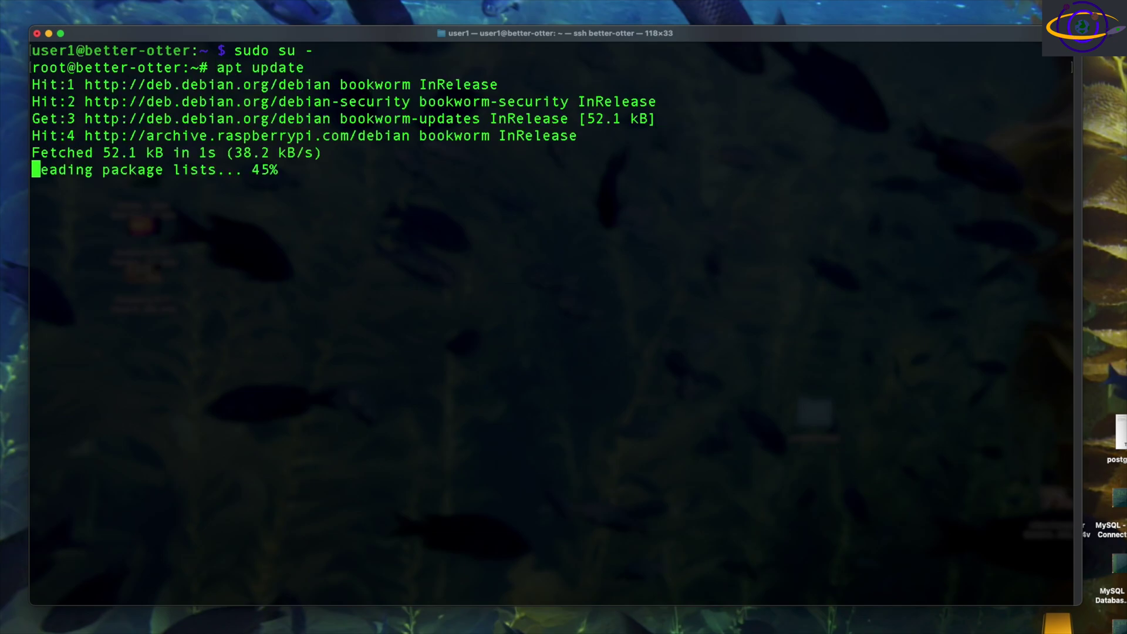
Install Samba with apt install samba, confirming the Y prompt.
type("apt install samba")
key("Return")
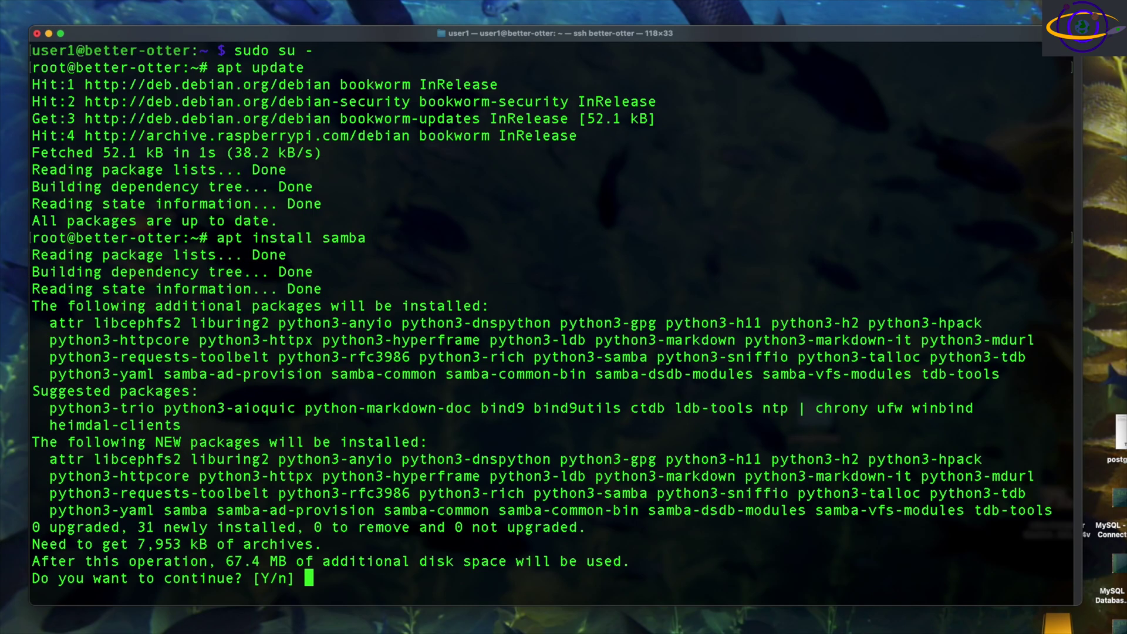
key("Return")
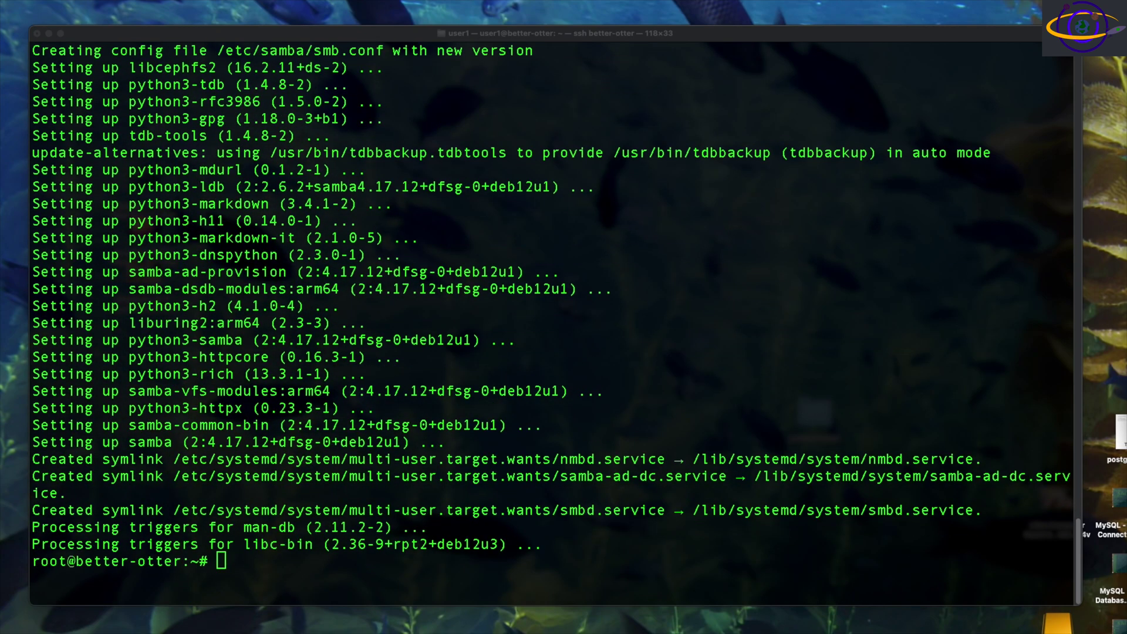
Add user1 as a Samba user with an SMB password, then stage 'vi /etc/samba/smb.conf' at the prompt.
left_click(605, 471)
right_click(578, 472)
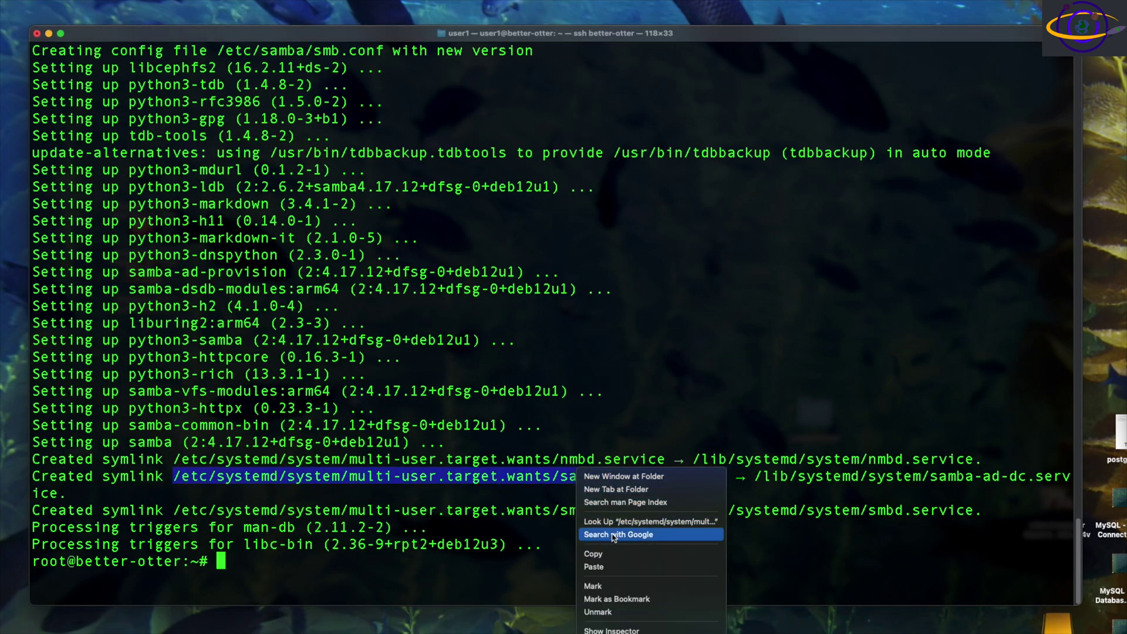
left_click(615, 565)
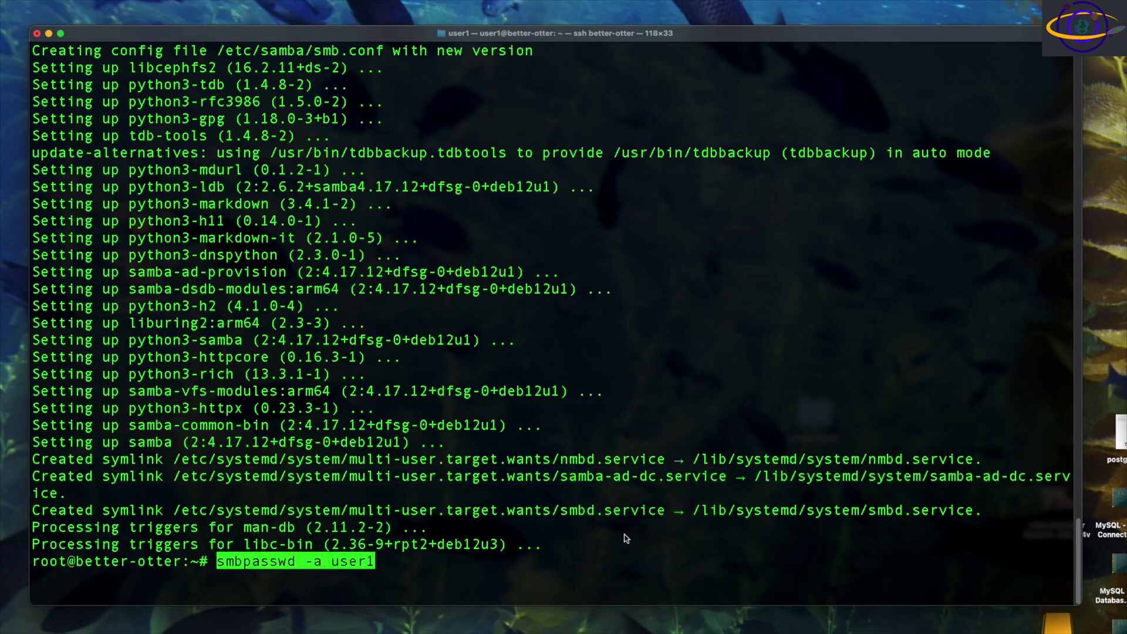
key("Return")
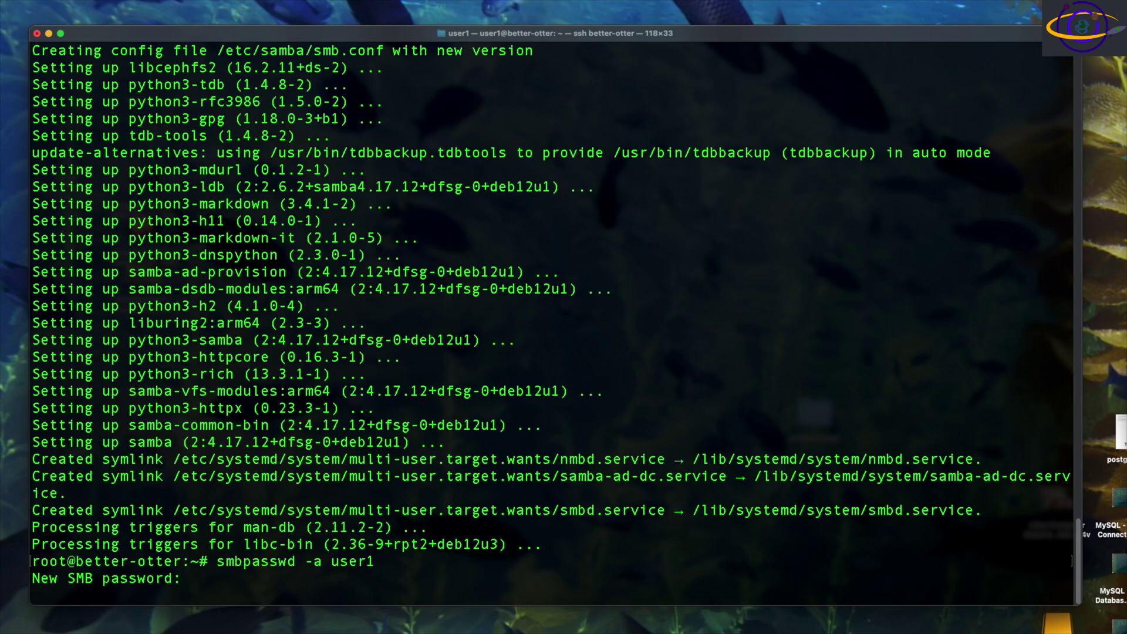
key("Return")
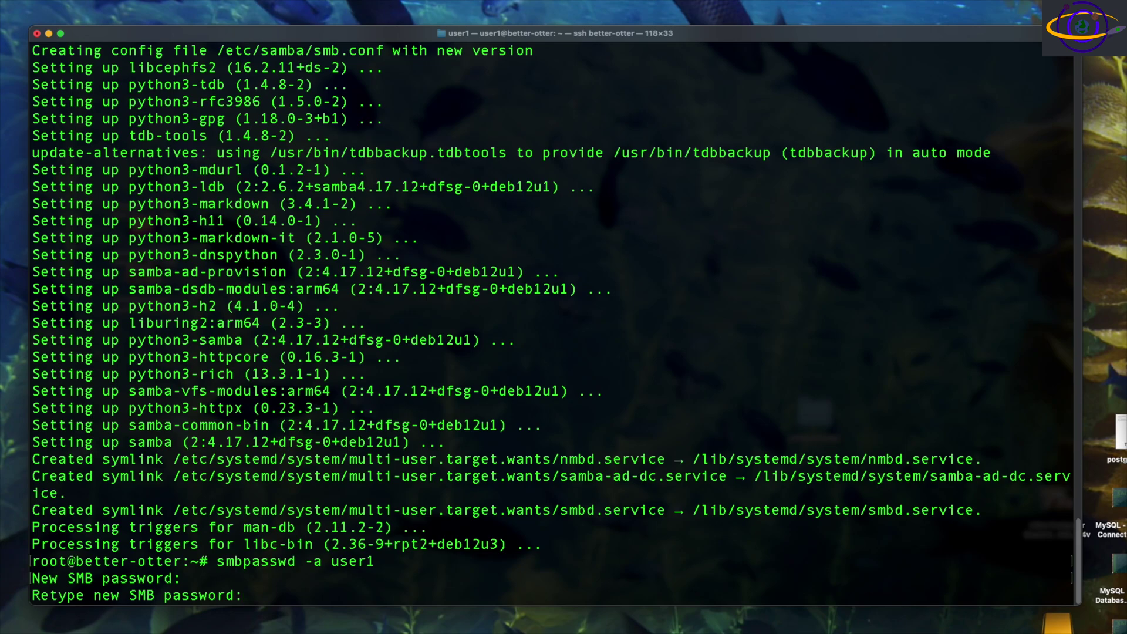
key("Return")
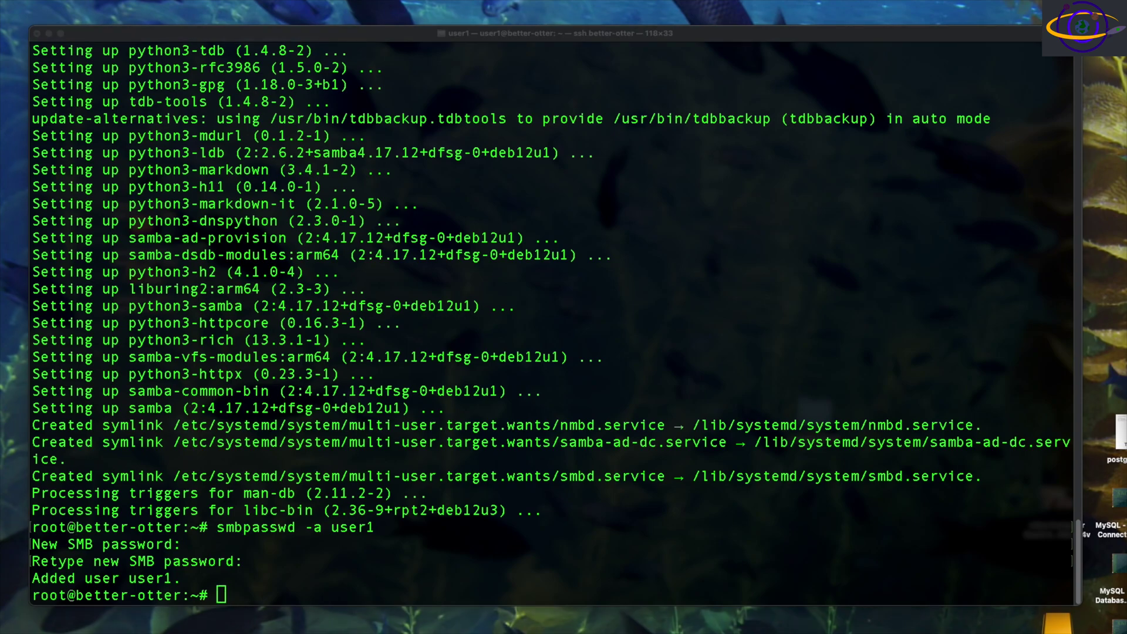
right_click(514, 393)
left_click(532, 417)
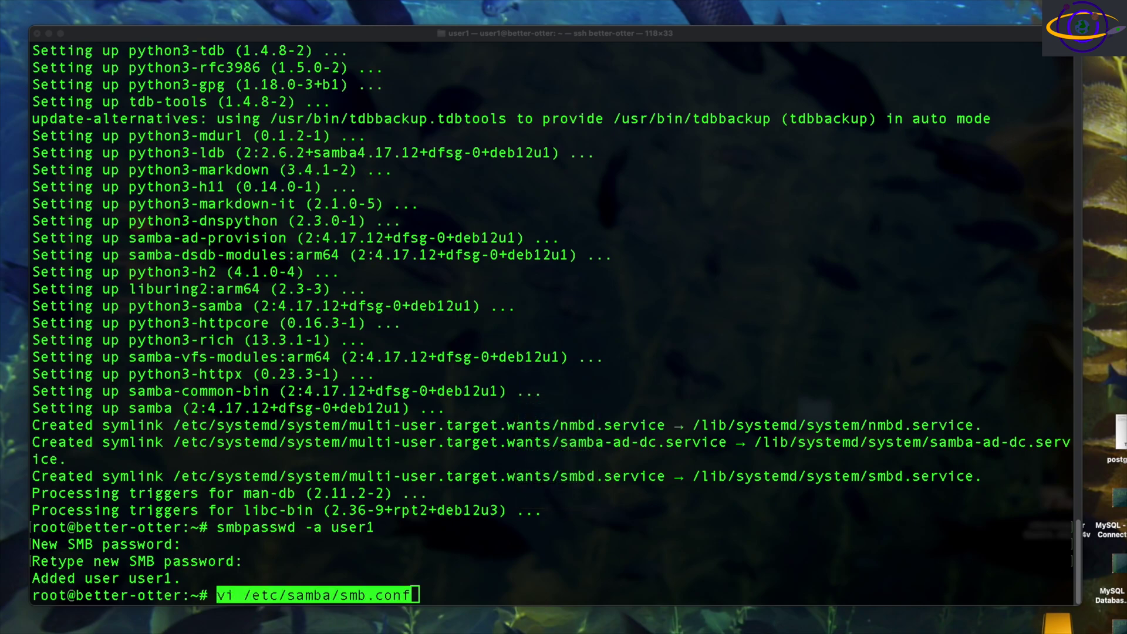
Append the storage1 share definition to the end of /etc/samba/smb.conf and save it.
key("Return")
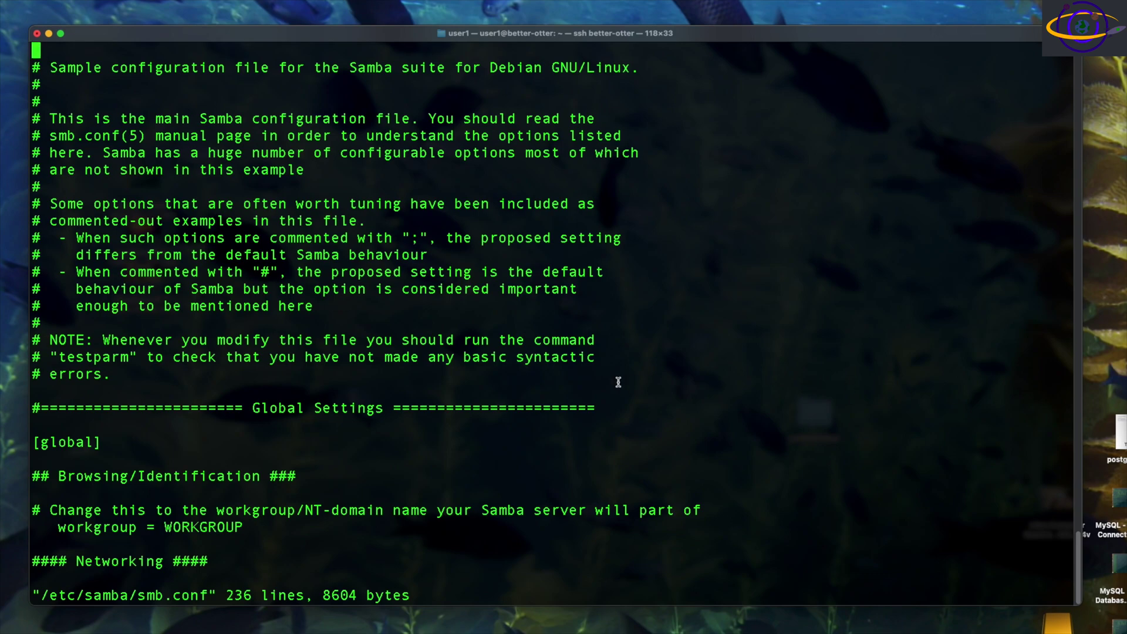
key("shift+g")
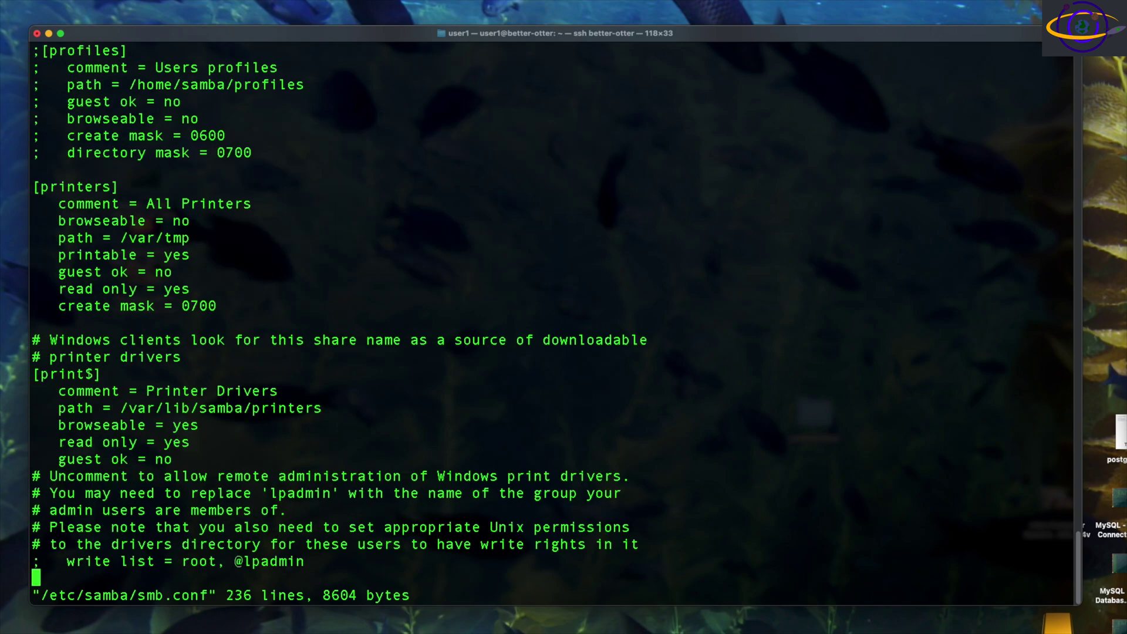
key("o")
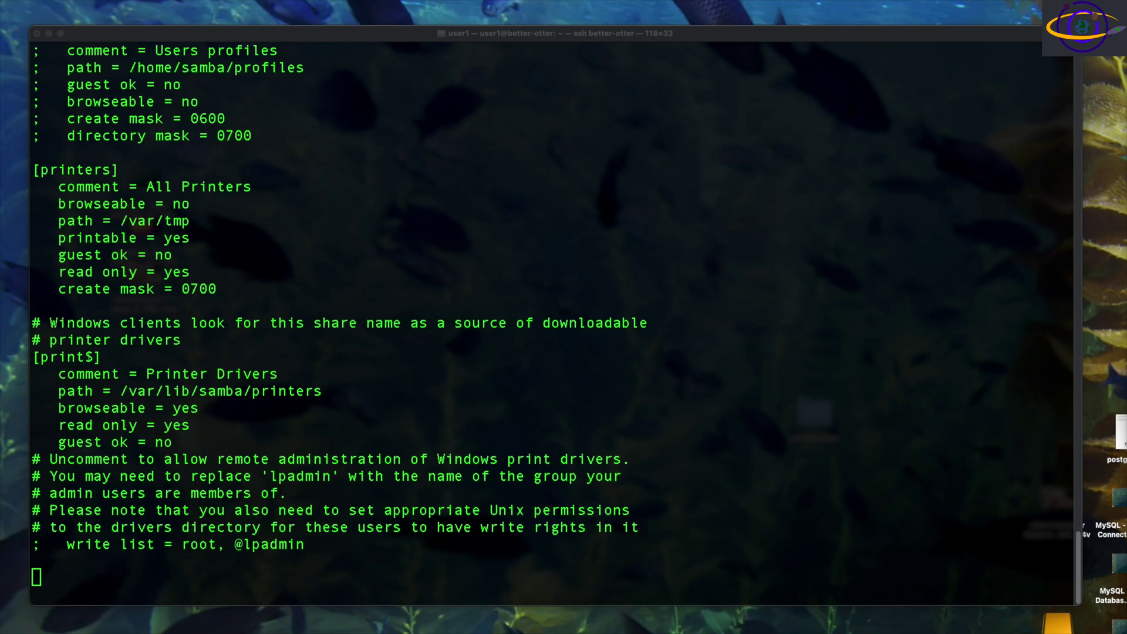
left_click(625, 446)
right_click(541, 425)
left_click(559, 448)
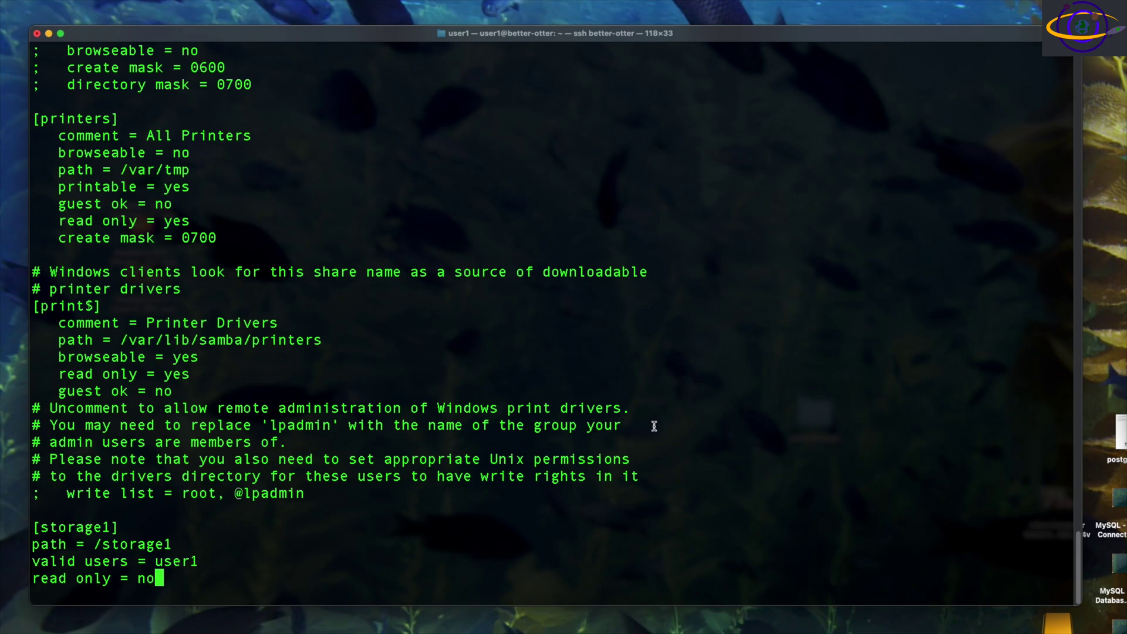
key("Escape")
type(":wq")
key("Return")
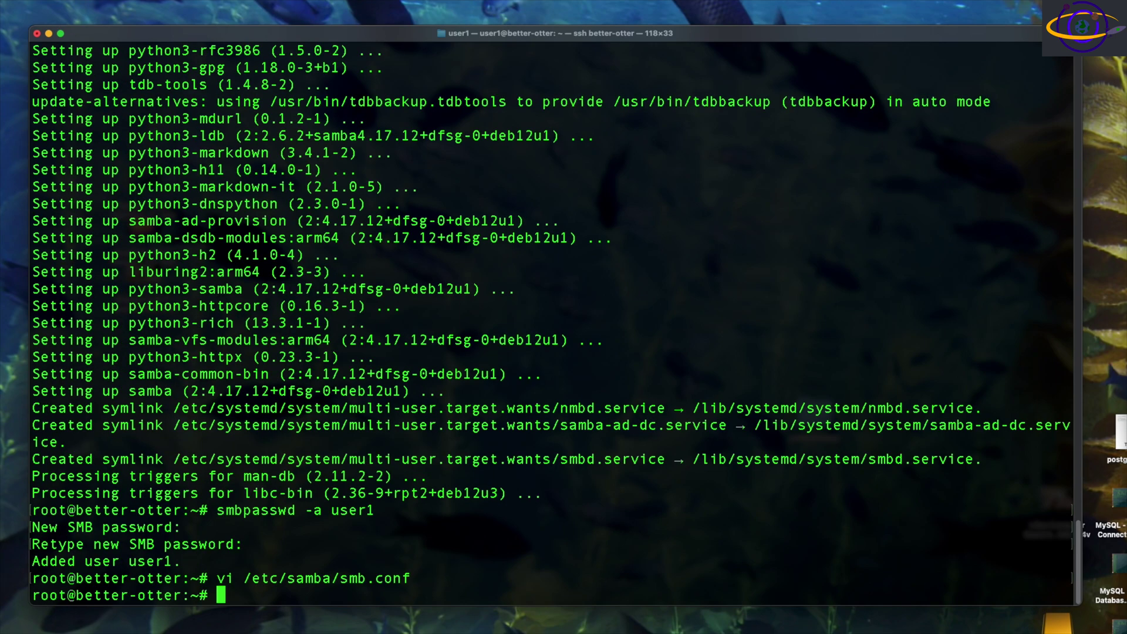
Check mounted filesystems with df -h, then change the storage1 share path to /tank1 and save.
type("df -h")
key("Return")
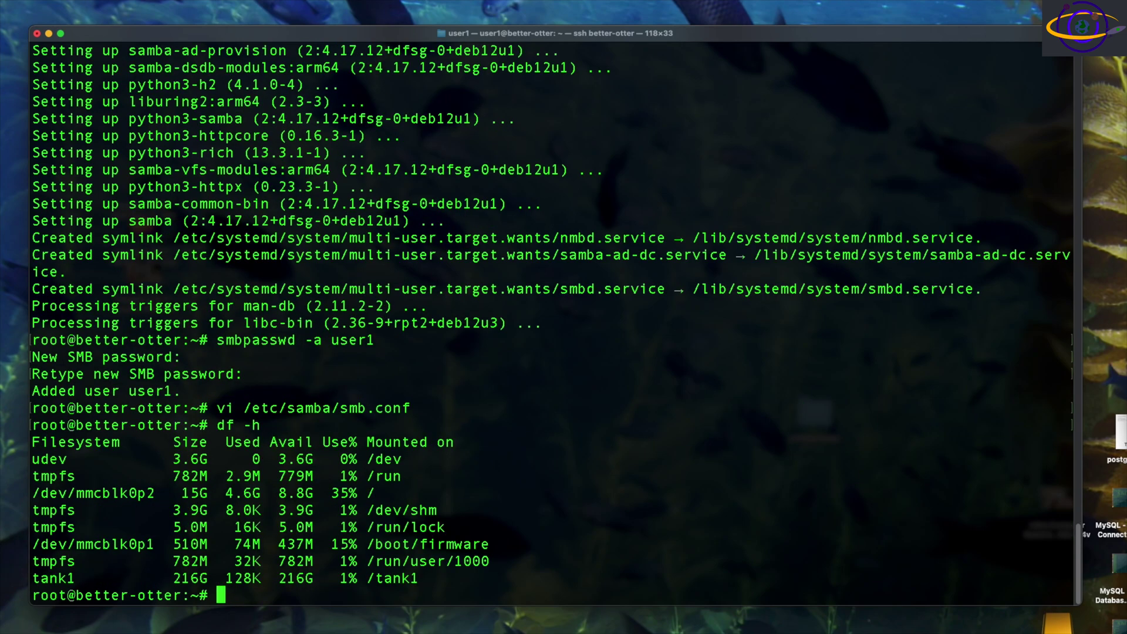
key("Up")
key("Up")
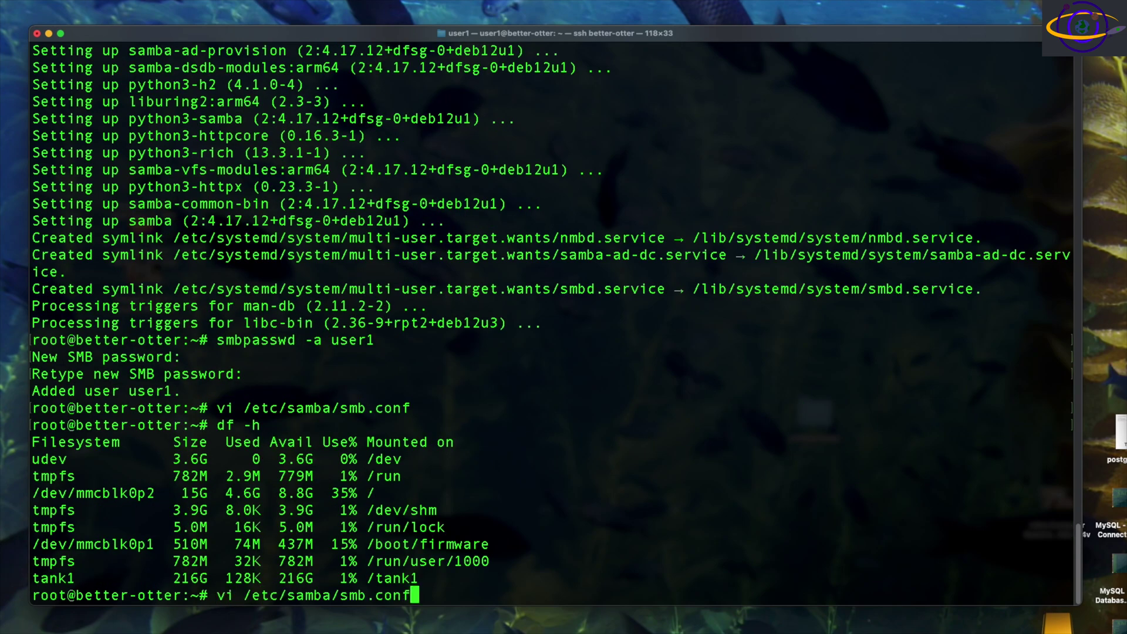
key("Return")
key("shift+g")
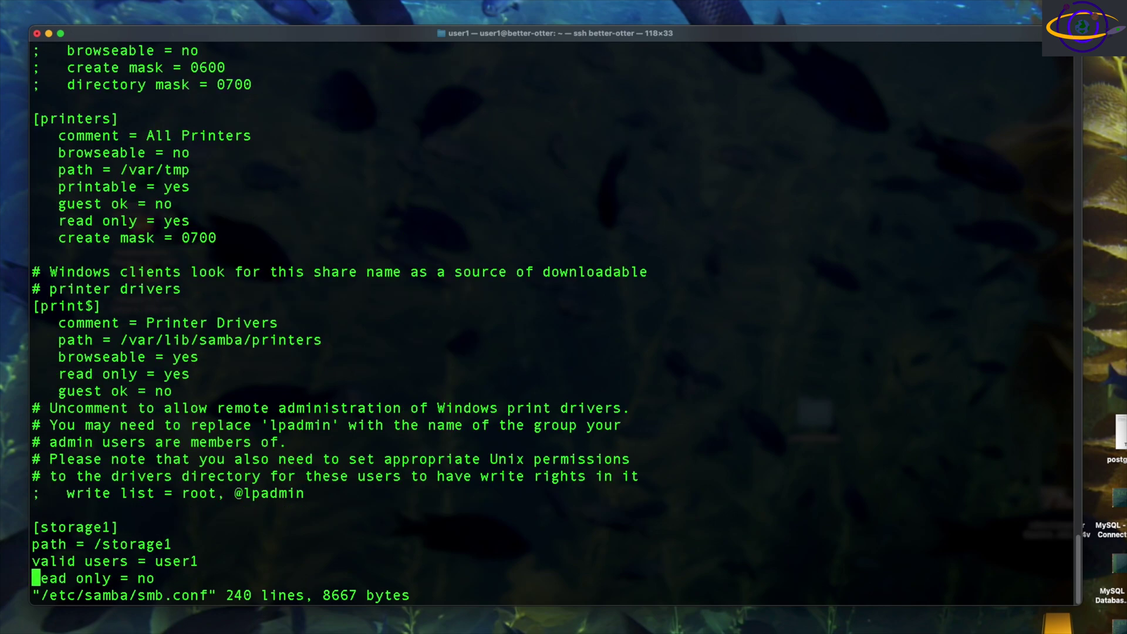
key("Up")
key("Up")
key("A")
key("BackSpace")
key("BackSpace")
key("BackSpace")
key("BackSpace")
key("BackSpace")
key("BackSpace")
key("BackSpace")
key("BackSpace")
key("BackSpace")
type("/tank1")
key("Escape")
type(":wq")
key("Return")
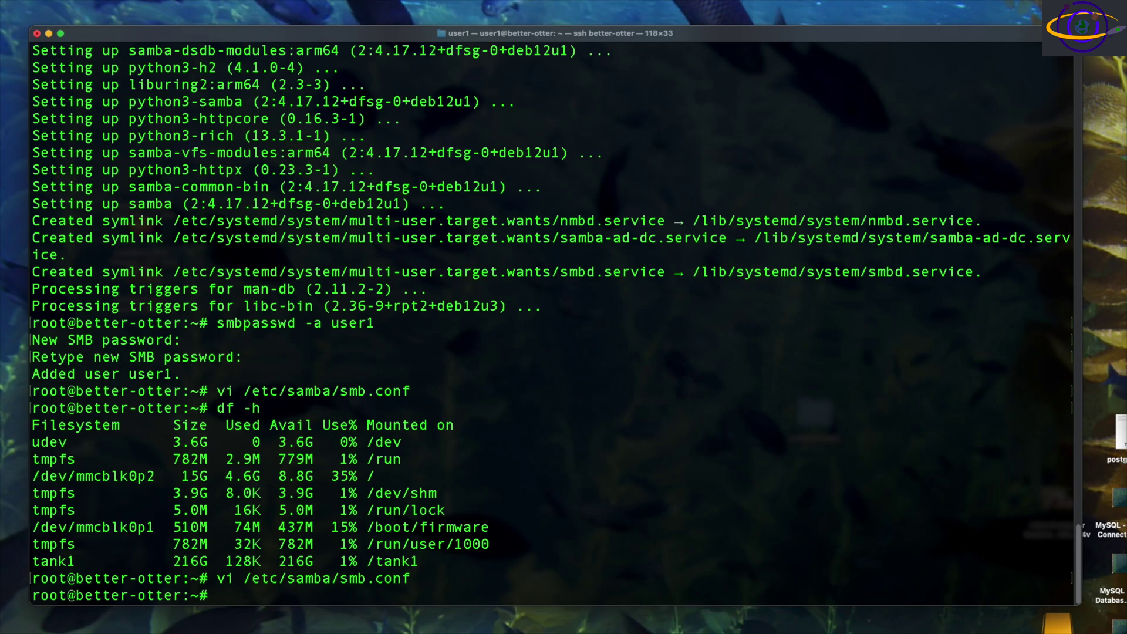
Check the smbd service status, then enable smbd to start at boot.
type("systemctl status")
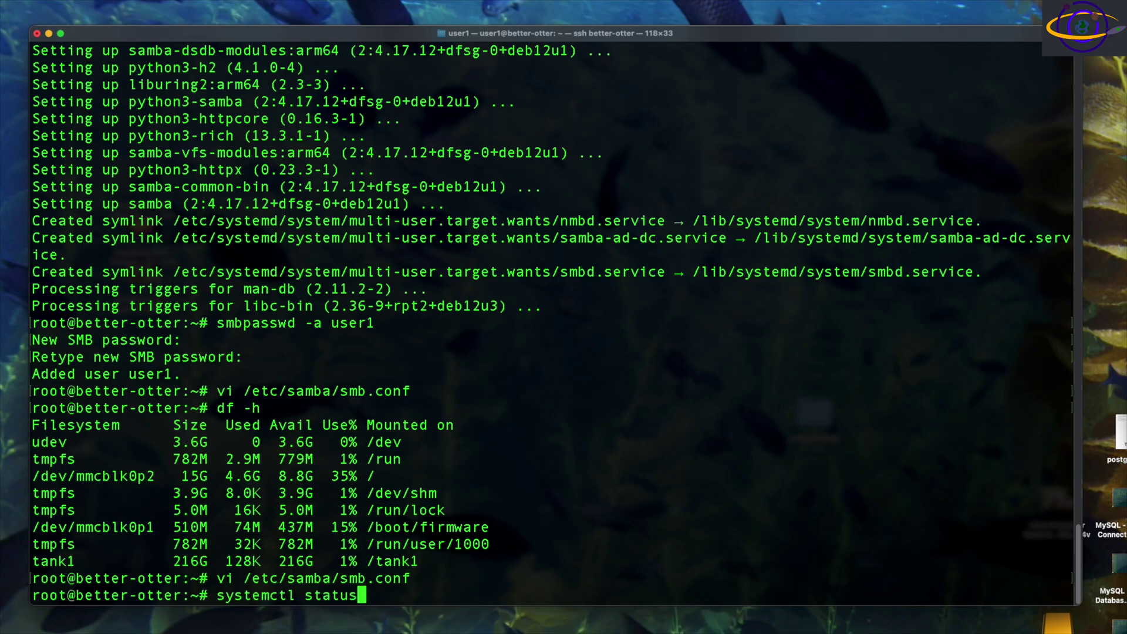
type(" smbd")
key("Return")
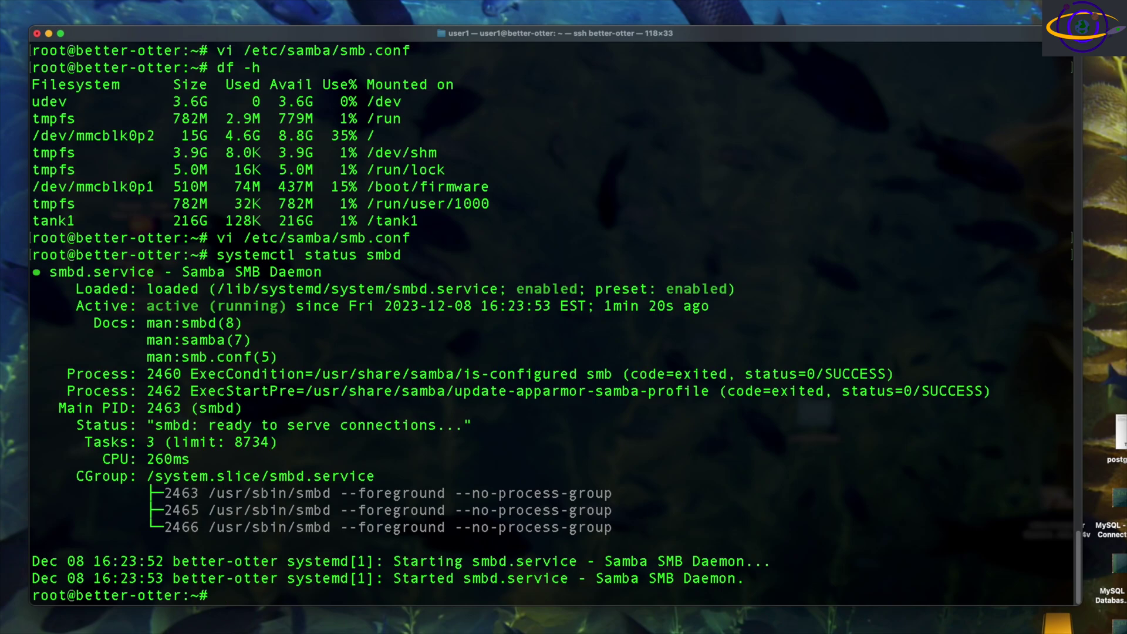
key("Up")
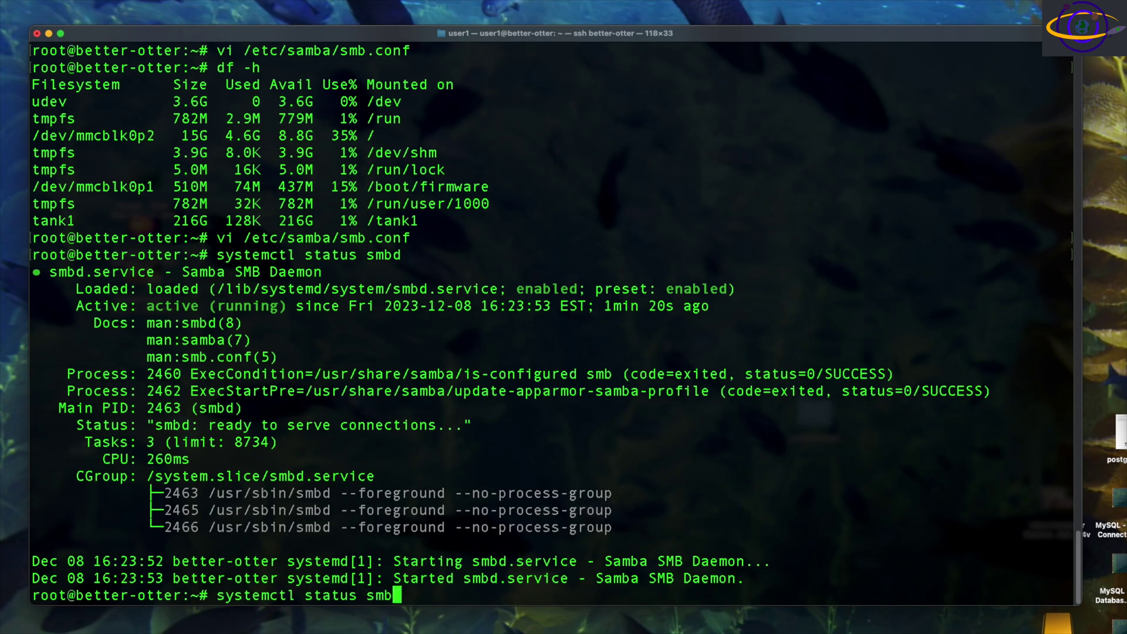
key("Left")
key("Left")
key("Left")
key("Left")
key("Left")
key("BackSpace")
key("BackSpace")
key("BackSpace")
key("BackSpace")
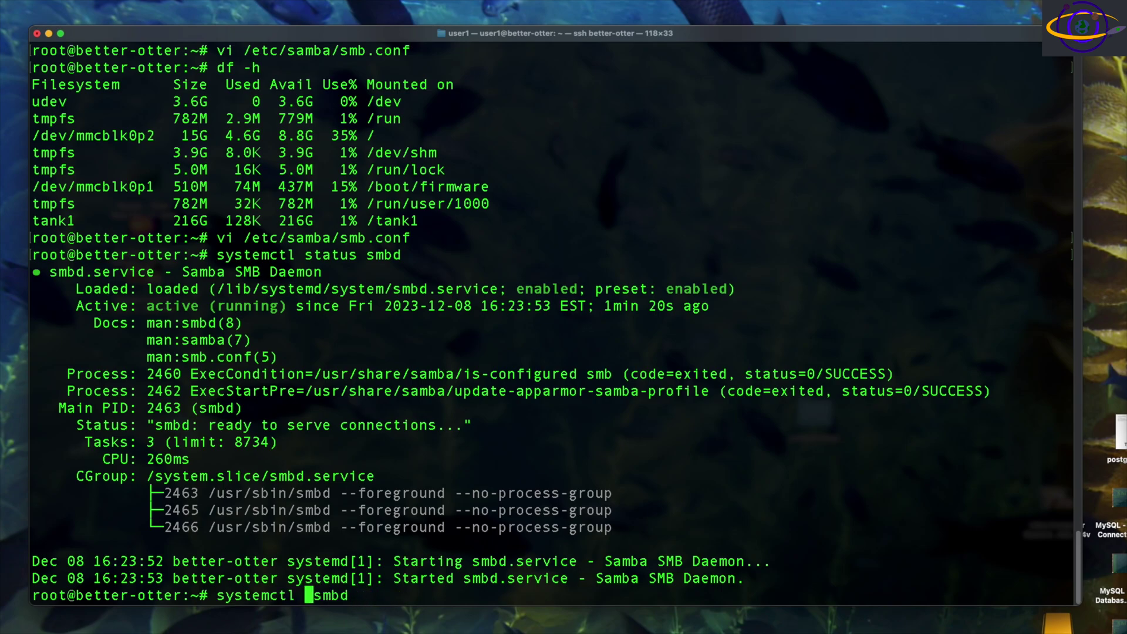
type("enable")
key("Return")
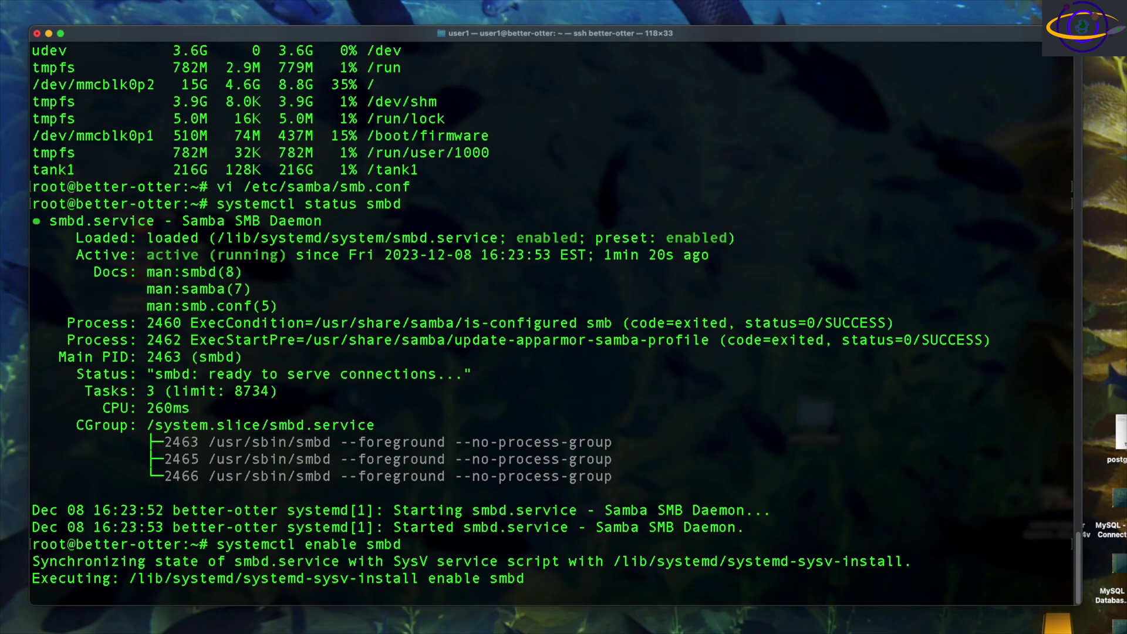
Start smbd and confirm its status shows active (running).
key("Up")
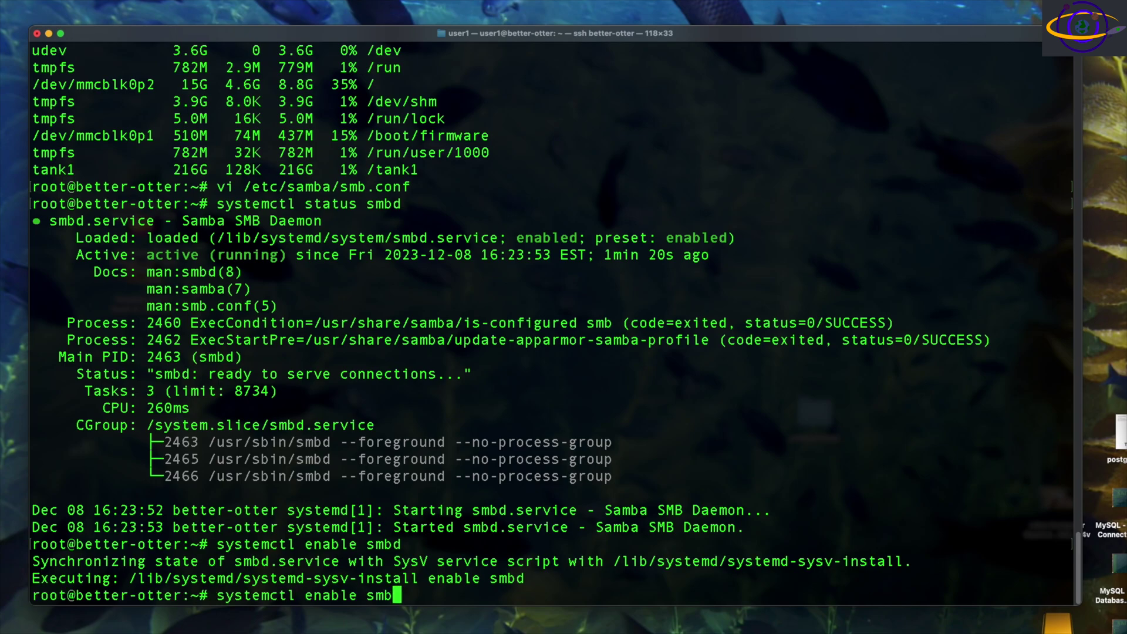
key("Left")
key("Left")
key("Left")
key("Left")
key("Left")
key("BackSpace")
key("BackSpace")
key("BackSpace")
key("BackSpace")
key("BackSpace")
key("BackSpace")
type("start")
key("Return")
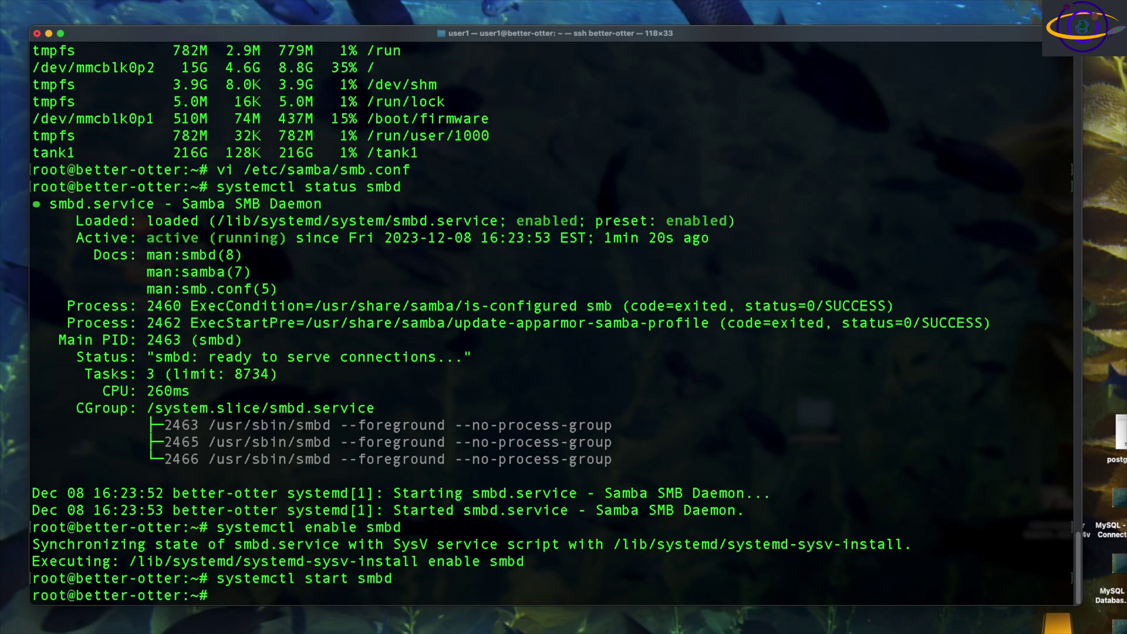
key("Up")
key("Up")
key("Up")
key("Return")
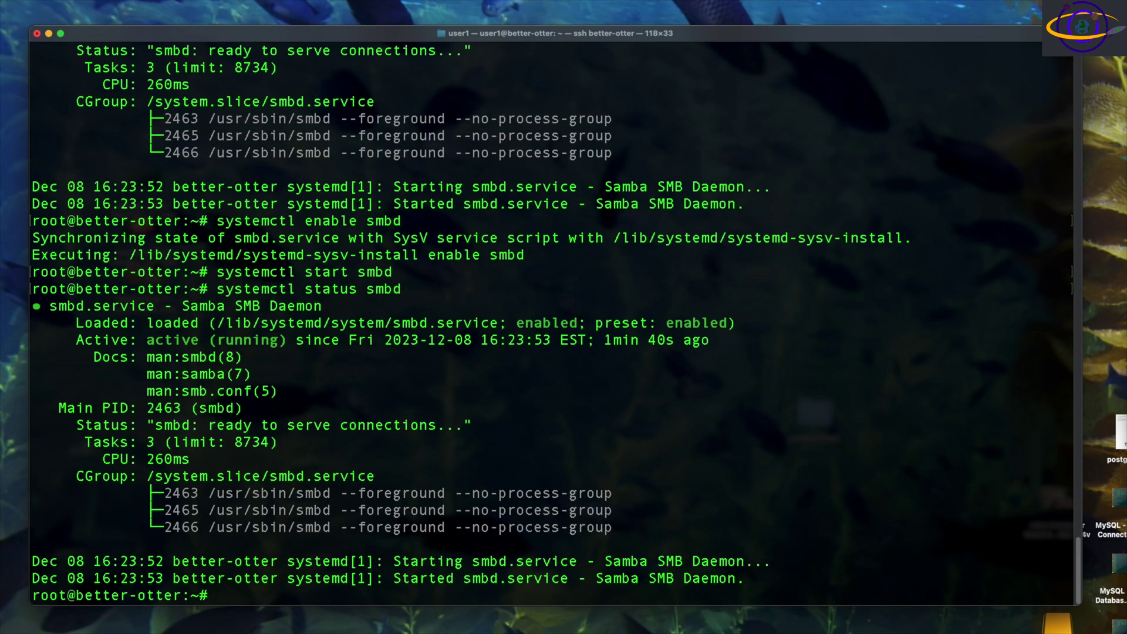
left_click_drag(136, 342, 301, 340)
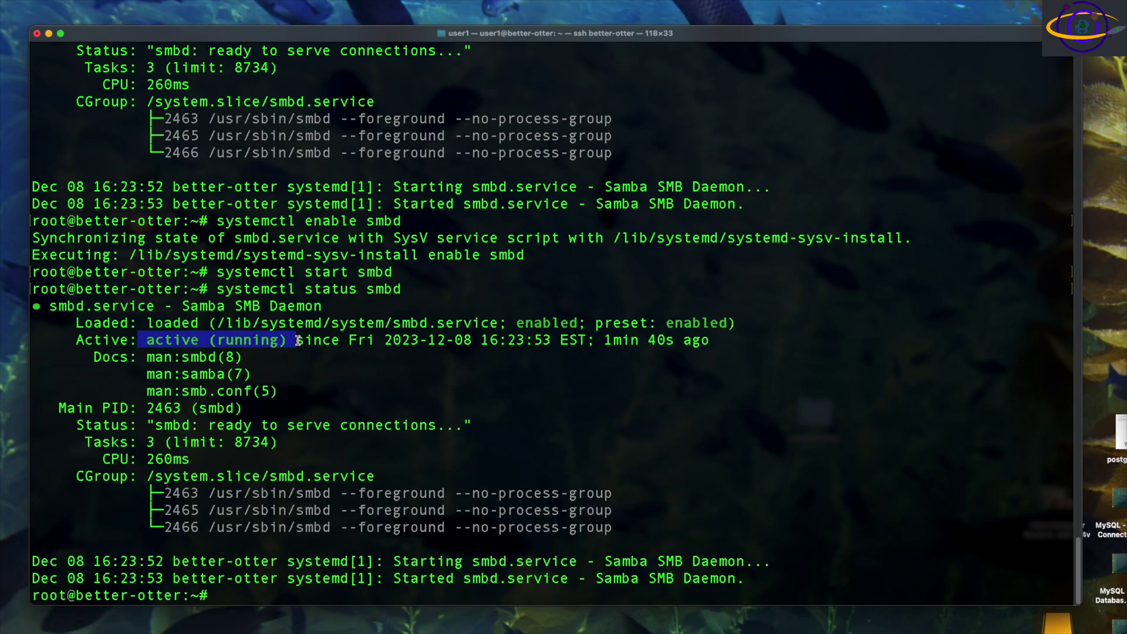
Restart smbd to apply the config, then move the Downloads Finder window aside.
left_click(300, 395)
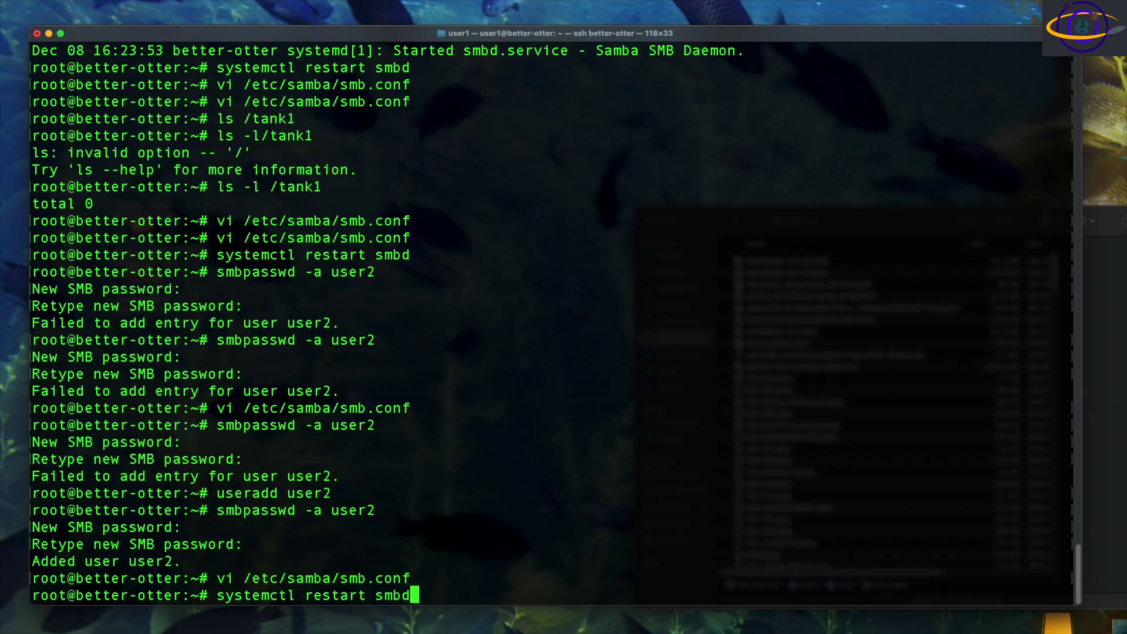
key("Return")
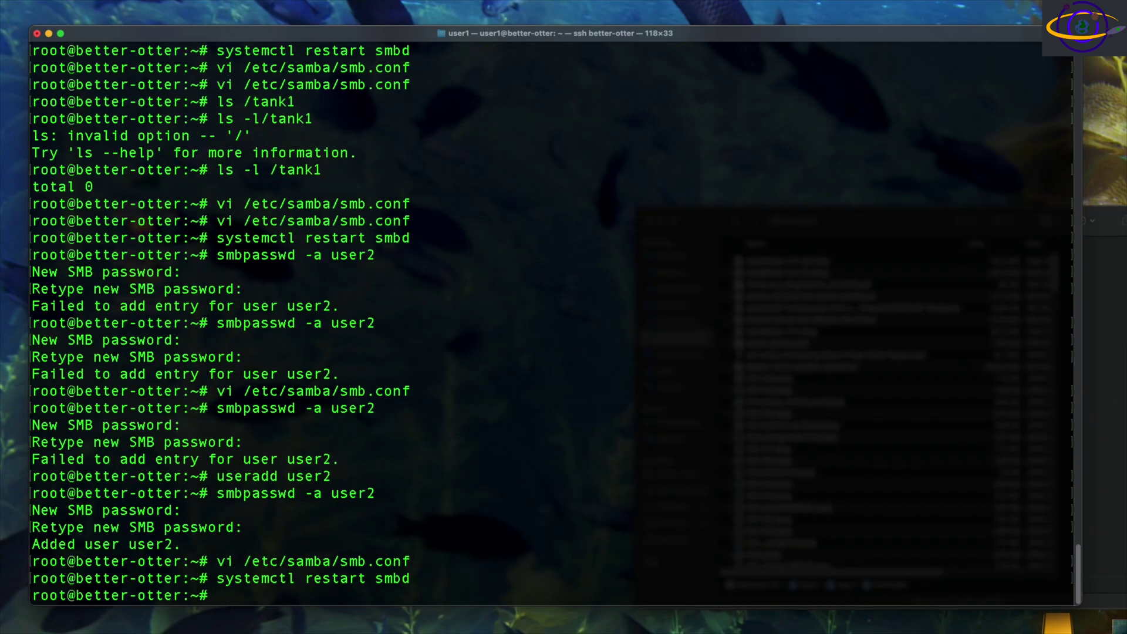
left_click(1001, 226)
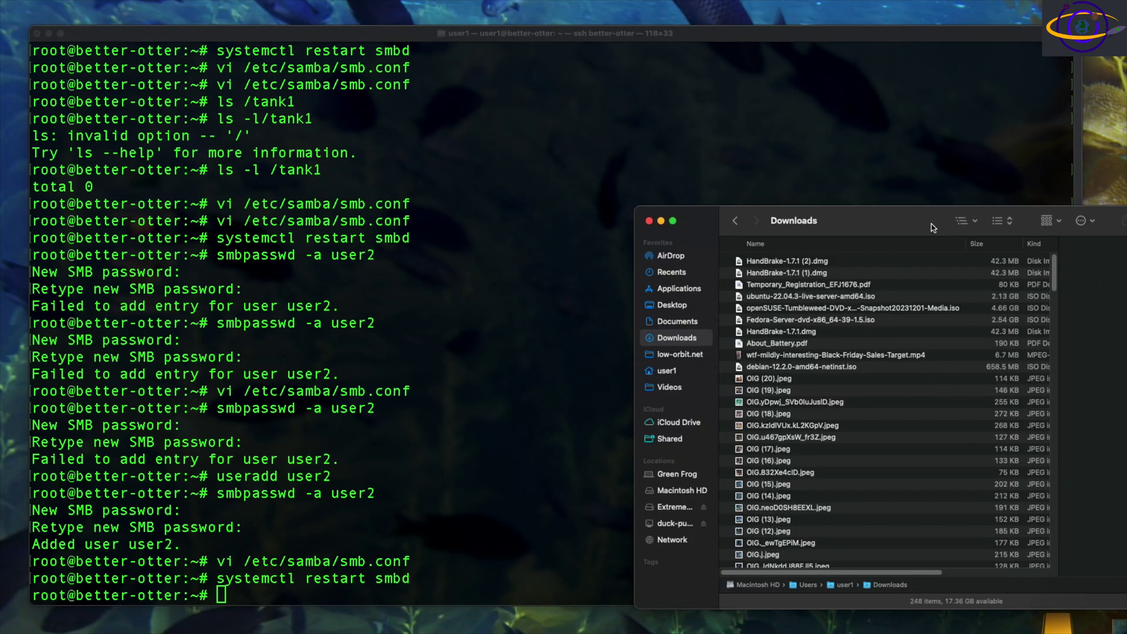
left_click_drag(921, 228, 477, 104)
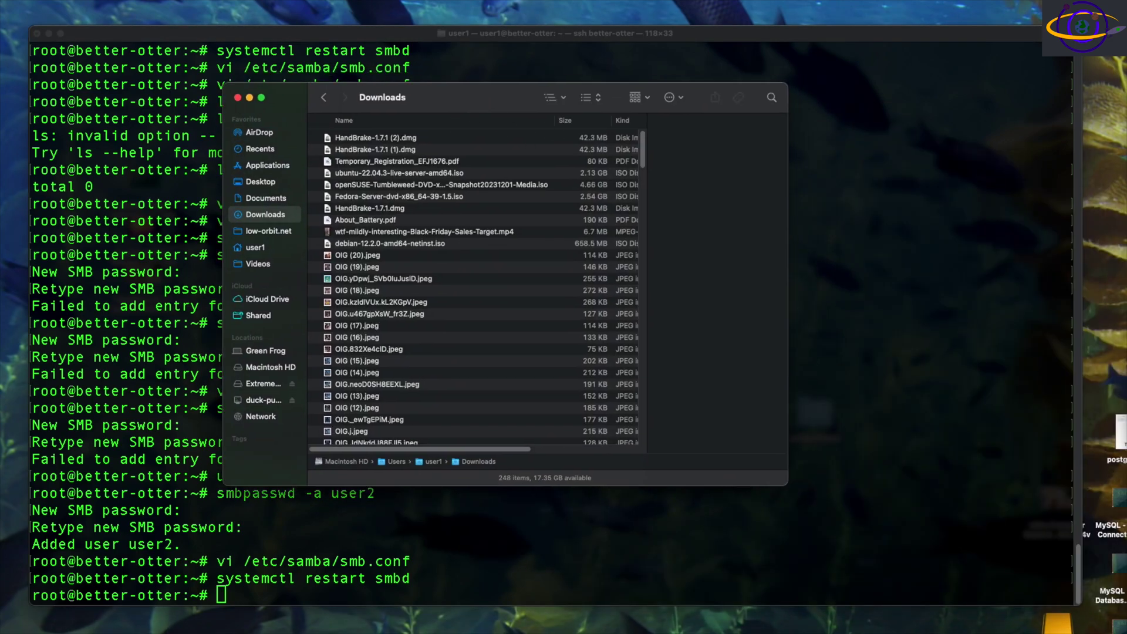
Connect Finder to smb://better-otter/storage1 and open the empty share with 230.99 GB available.
left_click(23, 1)
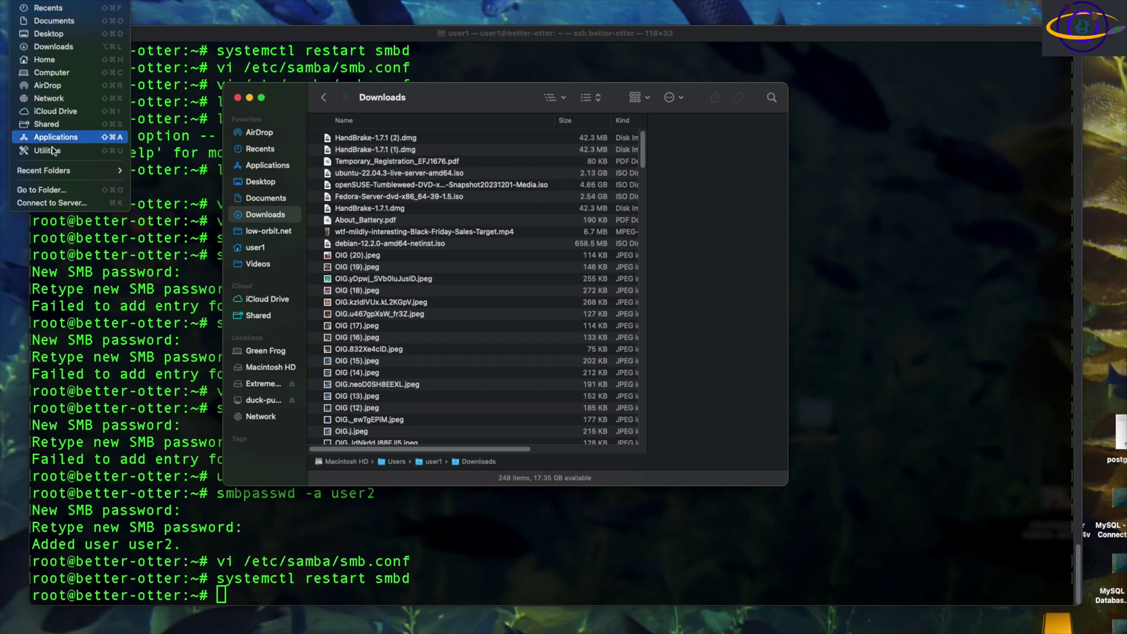
left_click(55, 201)
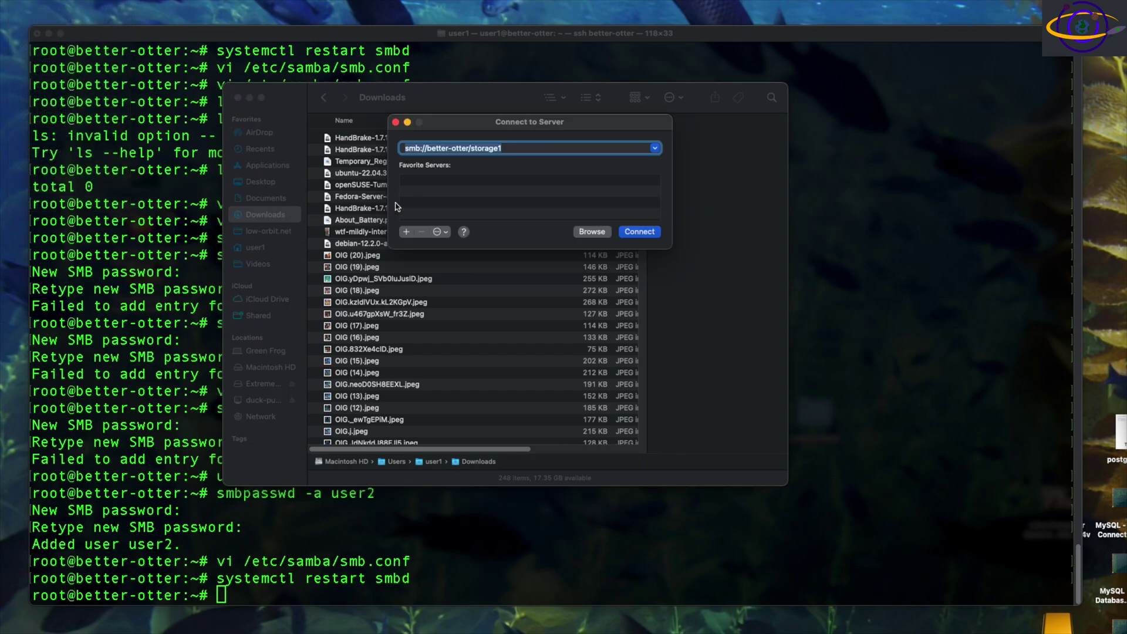
left_click(637, 233)
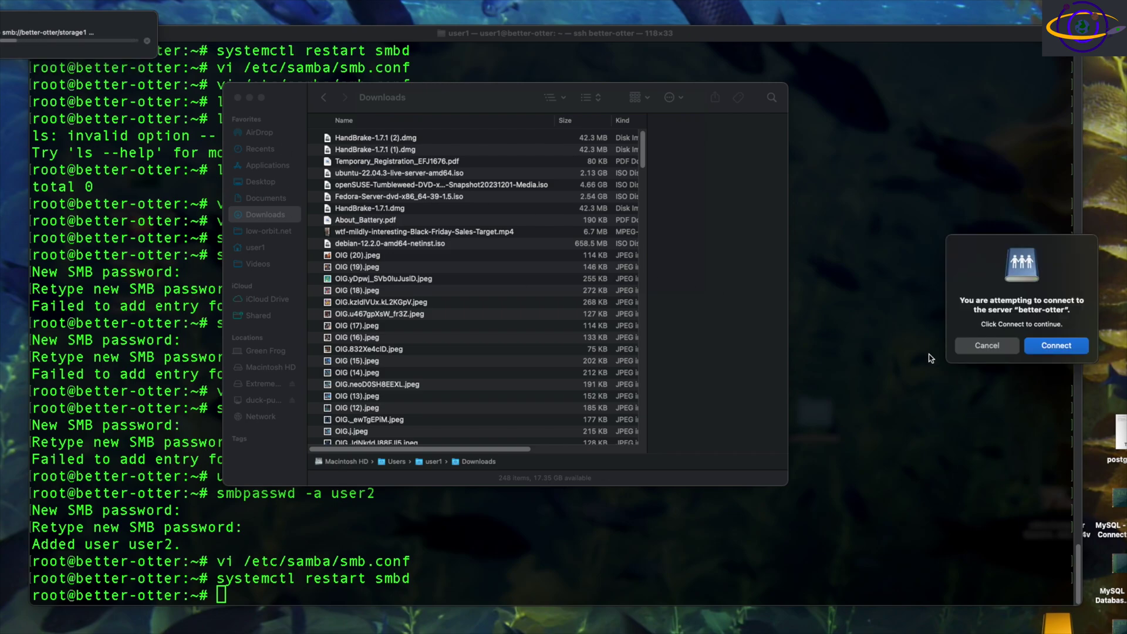
left_click(1057, 346)
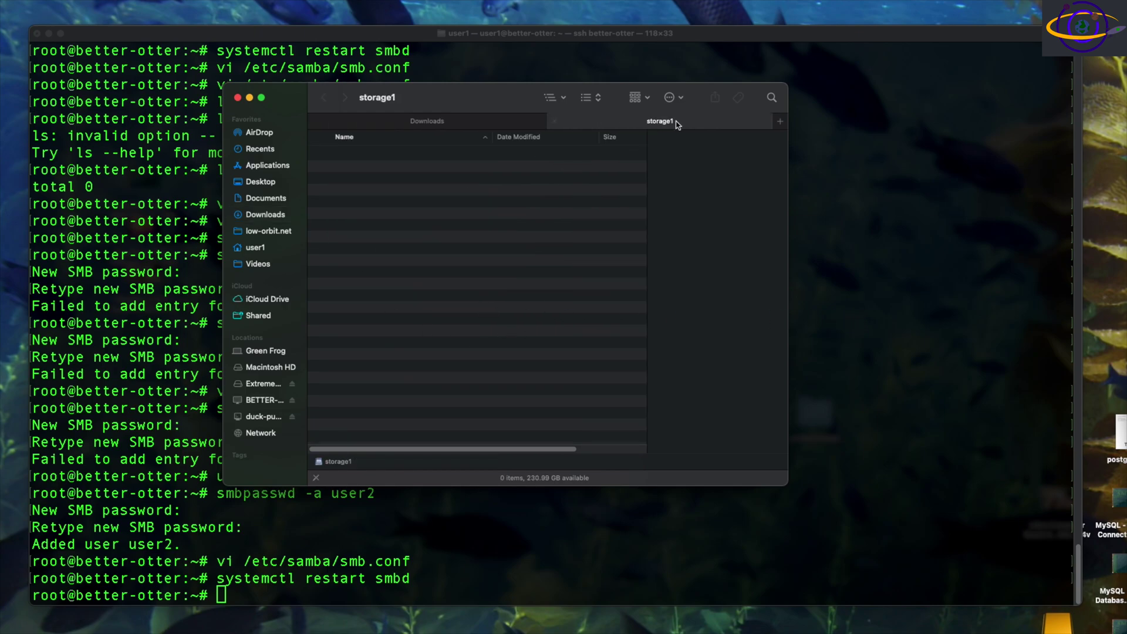
left_click(422, 122)
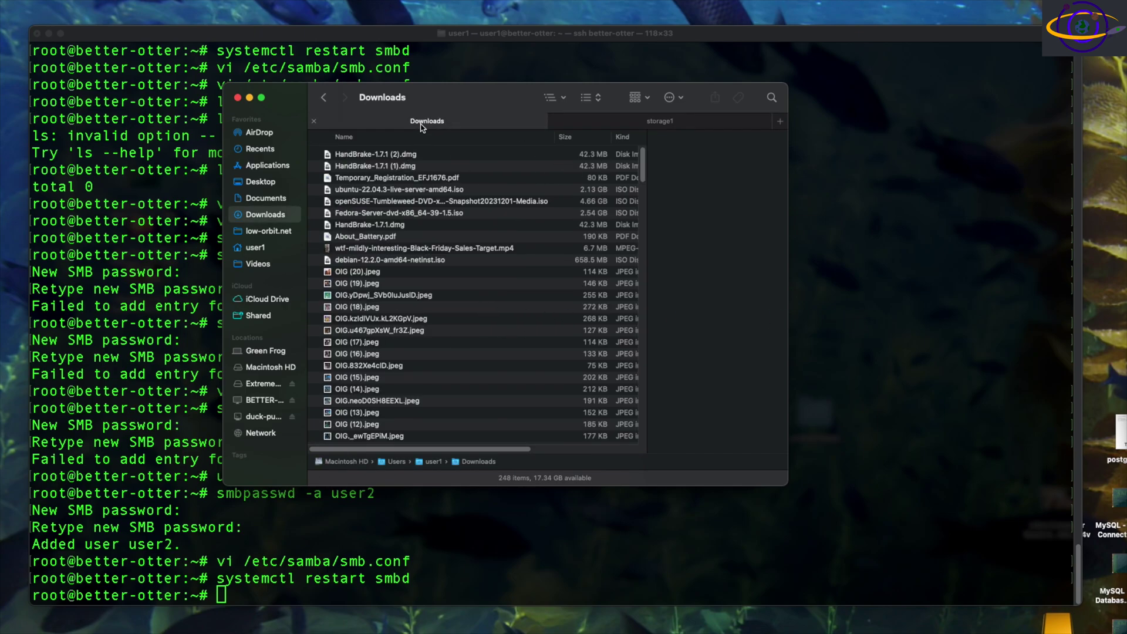
left_click(642, 122)
right_click(457, 248)
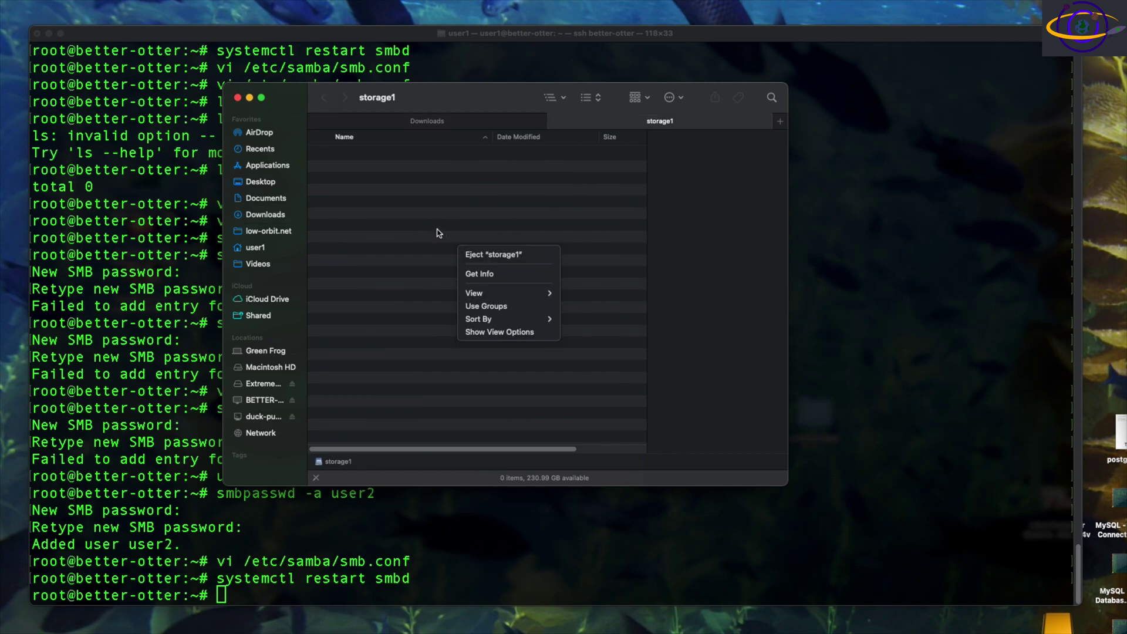